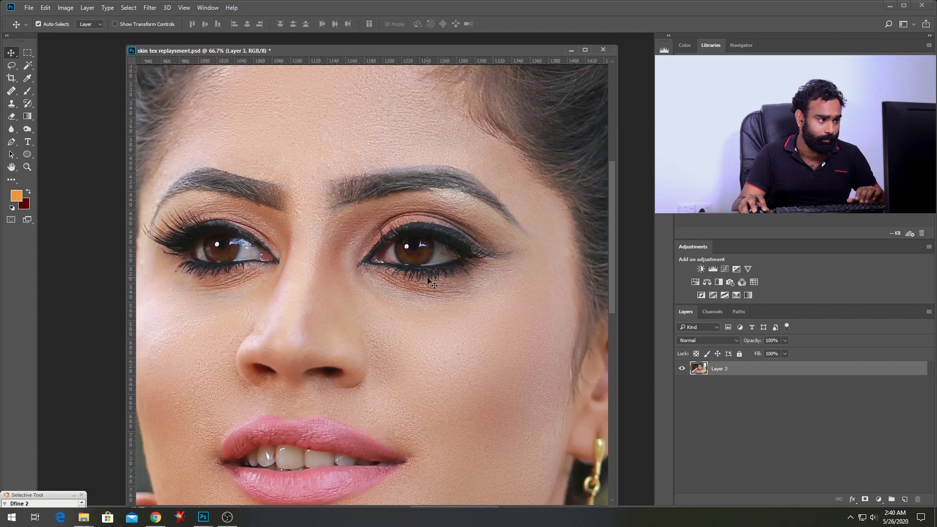
Step: Pan toward the eye and zoom in to inspect the under-eye skin texture
{"action": "mouse_move", "coordinate": [415, 239]}
{"action": "left_mouse_down"}
{"action": "mouse_move", "coordinate": [397, 273]}
{"action": "mouse_move", "coordinate": [359, 240]}
{"action": "left_mouse_up"}
{"action": "scroll", "coordinate": [398, 279], "scroll_direction": "up", "scroll_amount": 1}
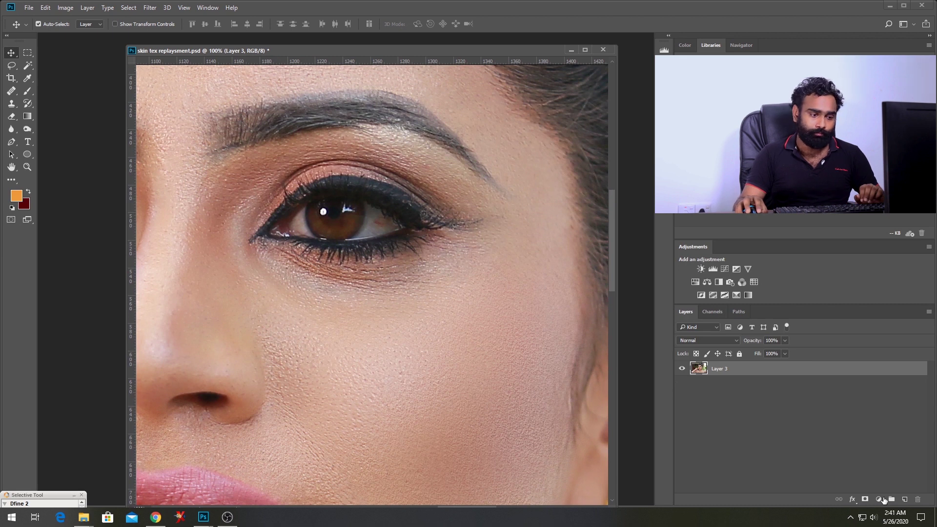
Step: Add a Curves adjustment layer with the black point moved right and the white point left
{"action": "left_click", "coordinate": [879, 499]}
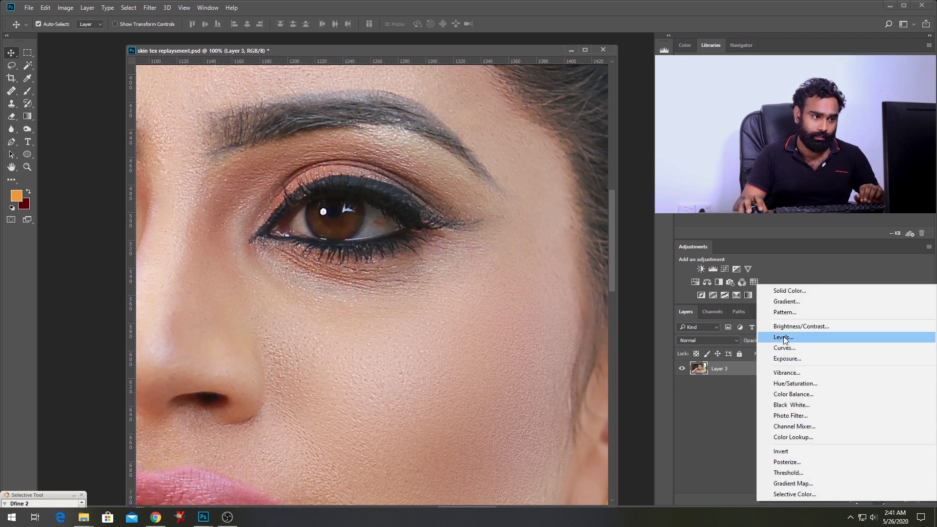
{"action": "left_click", "coordinate": [797, 348]}
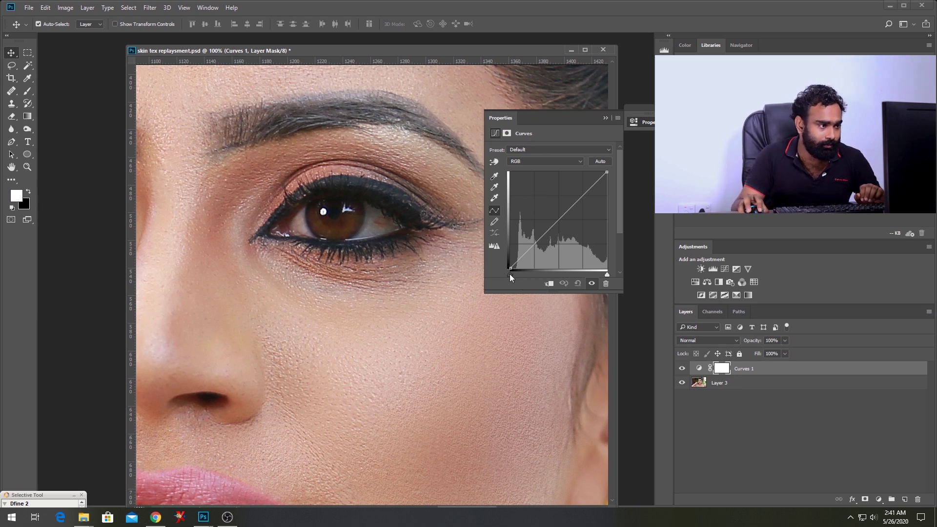
{"action": "left_click_drag", "start_coordinate": [511, 274], "coordinate": [538, 277]}
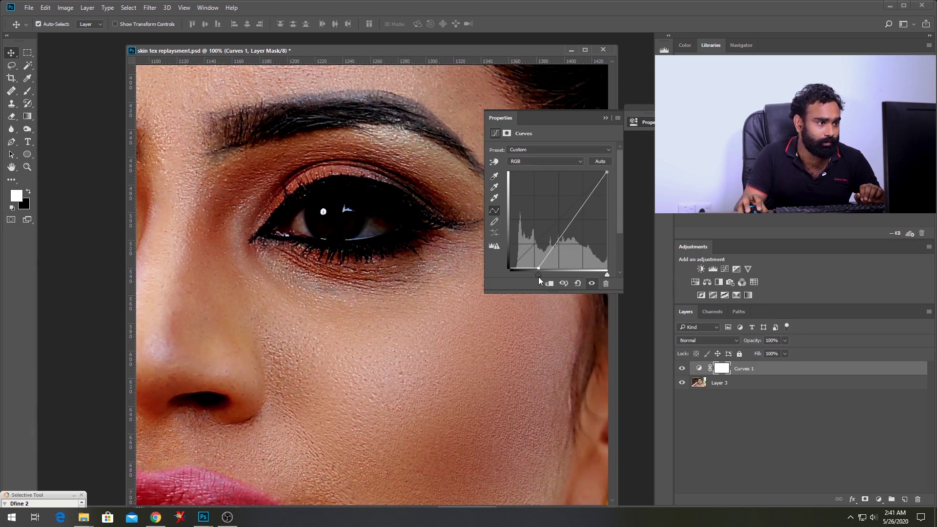
{"action": "left_click_drag", "start_coordinate": [607, 274], "coordinate": [590, 274]}
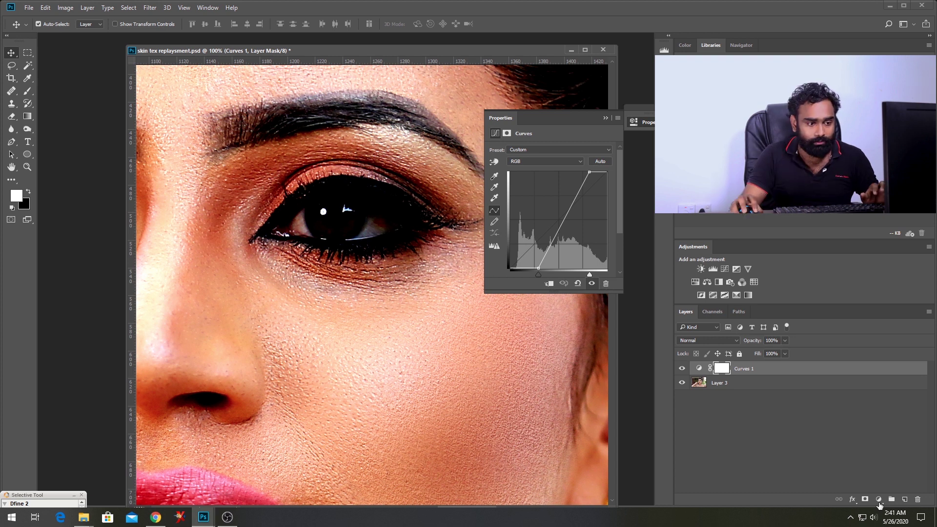
Step: Add a pure white Solid Color fill layer set to Color blend mode
{"action": "left_click", "coordinate": [878, 499]}
{"action": "left_click", "coordinate": [809, 295]}
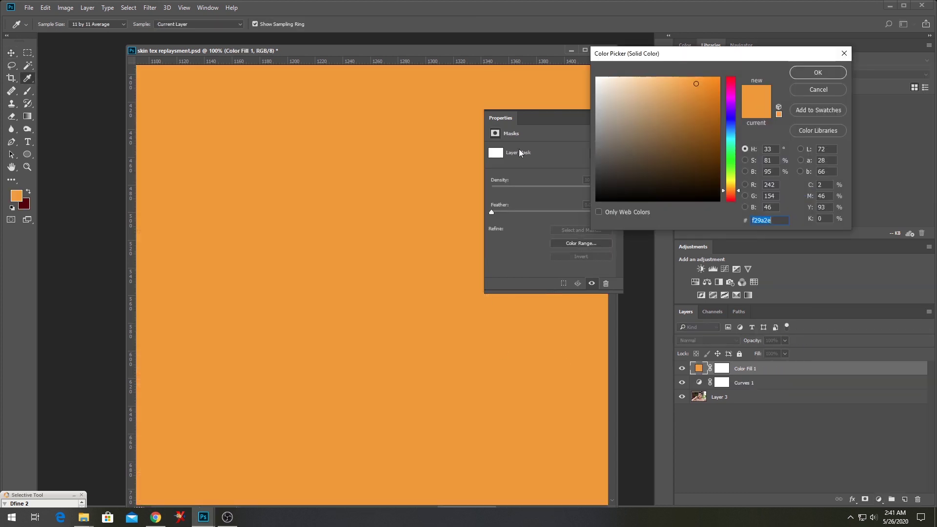
{"action": "left_click_drag", "start_coordinate": [642, 79], "coordinate": [458, 35]}
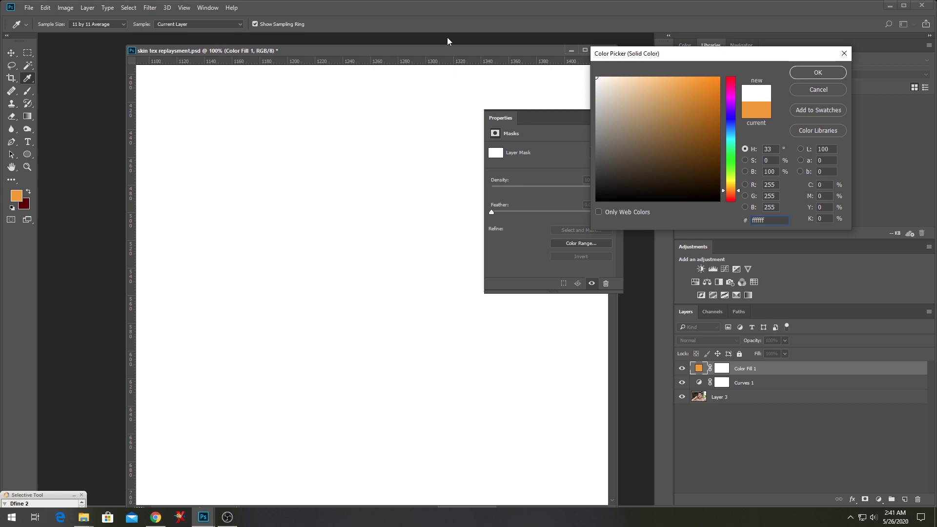
{"action": "left_click_drag", "start_coordinate": [596, 79], "coordinate": [590, 72]}
{"action": "left_click", "coordinate": [818, 72]}
{"action": "left_click", "coordinate": [704, 340]}
{"action": "left_click", "coordinate": [690, 340]}
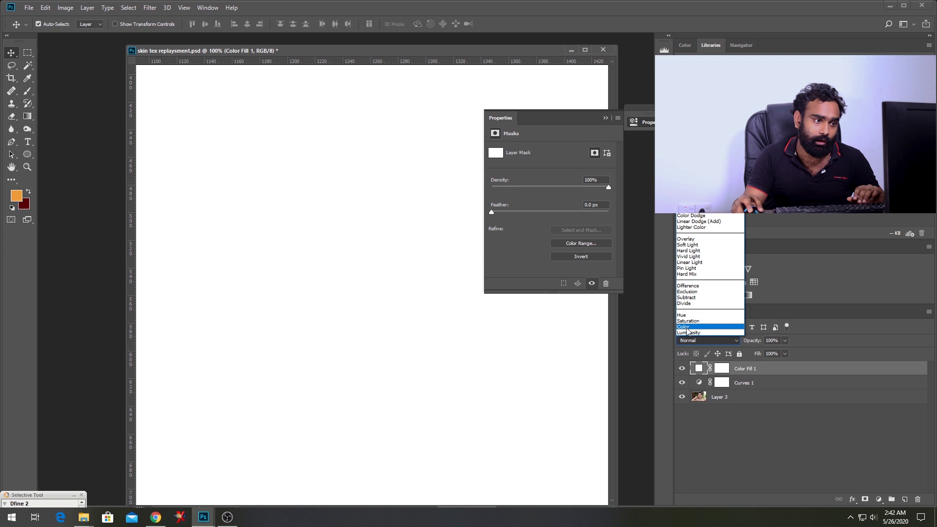
{"action": "left_click", "coordinate": [686, 327]}
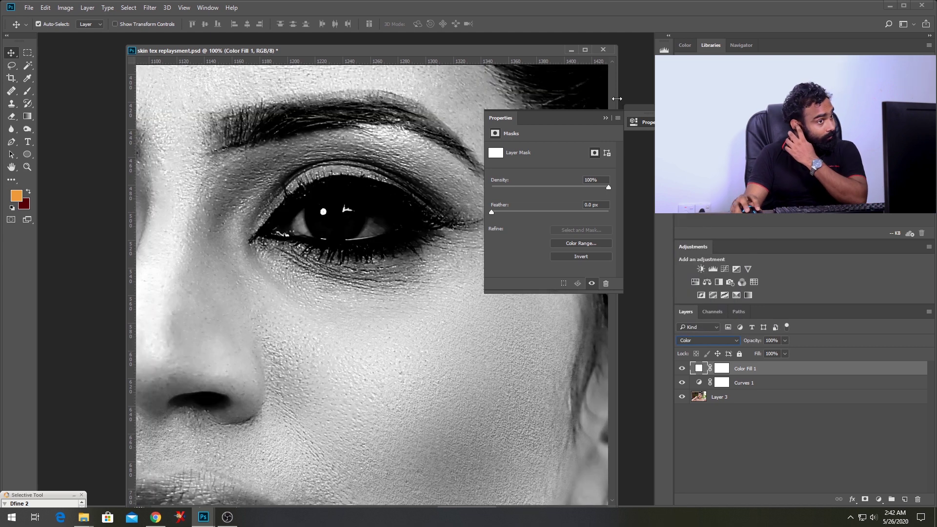
{"action": "left_click", "coordinate": [606, 117]}
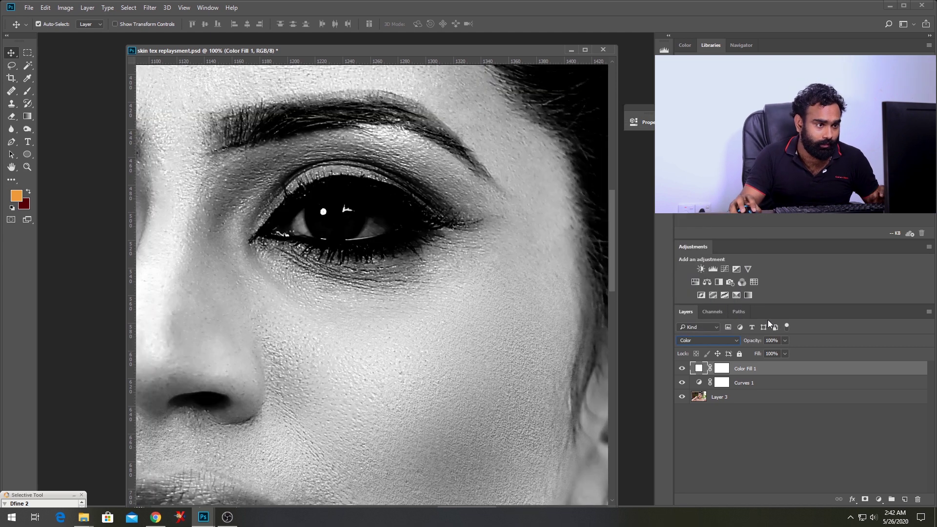
Step: Fine-tune the Curves layer by nudging its white point slightly
{"action": "left_click", "coordinate": [785, 341]}
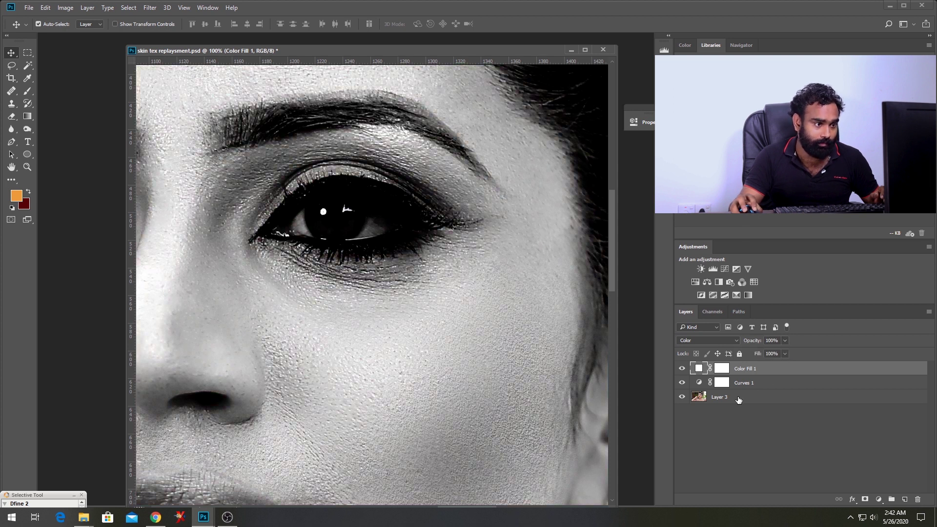
{"action": "double_click", "coordinate": [699, 383]}
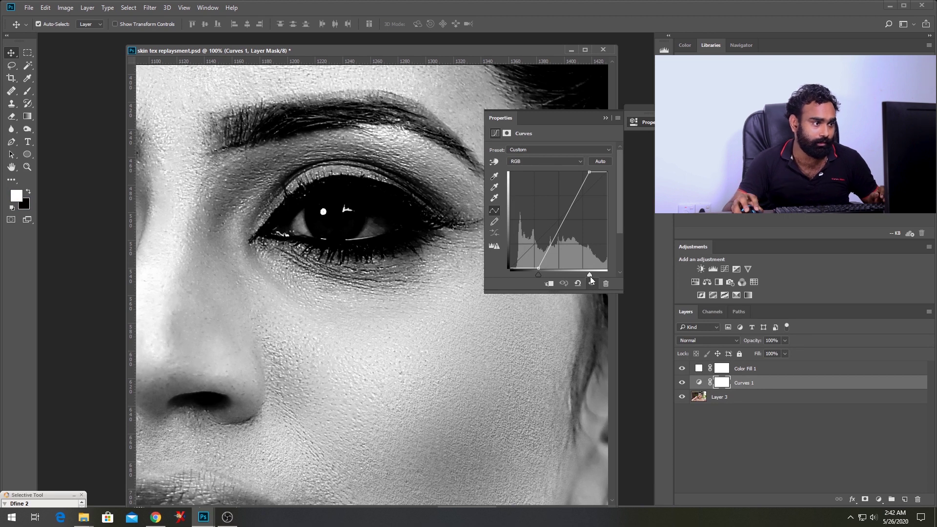
{"action": "mouse_move", "coordinate": [591, 274]}
{"action": "left_mouse_down"}
{"action": "mouse_move", "coordinate": [533, 274]}
{"action": "mouse_move", "coordinate": [590, 276]}
{"action": "left_mouse_up"}
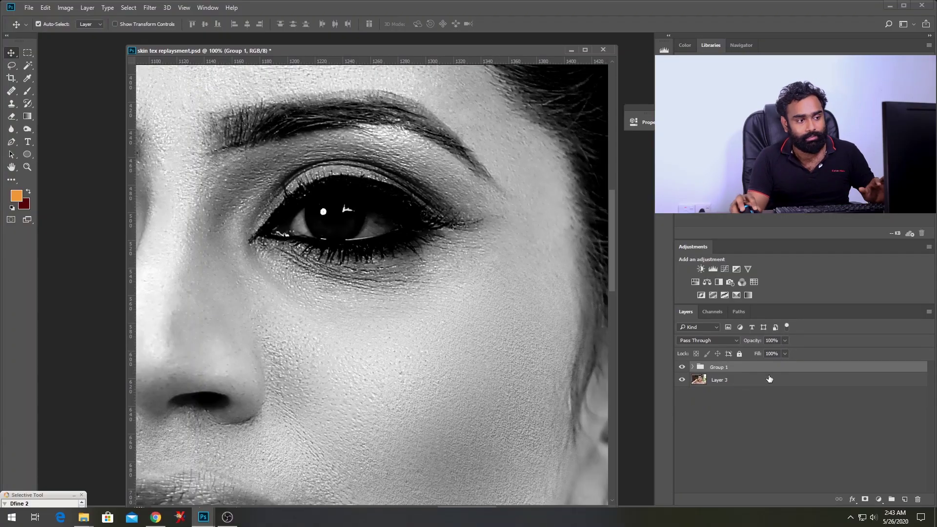
Step: Name the group 'Chack', hide it, and select Layer 3
{"action": "type", "text": "Chack"}
{"action": "key", "text": "Return"}
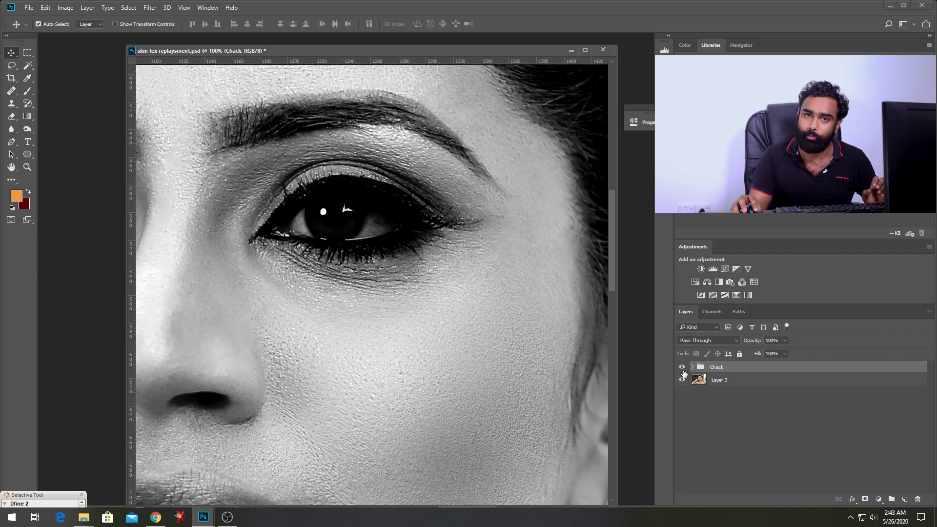
{"action": "left_click", "coordinate": [682, 367]}
{"action": "left_click", "coordinate": [731, 382]}
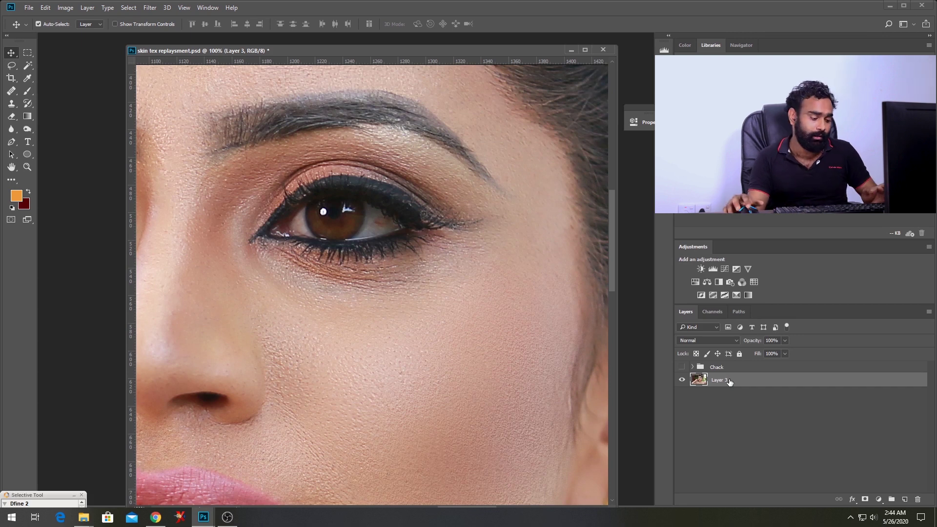
Step: Duplicate Layer 3 into copies named 'low' and 'high', with 'low' selected
{"action": "key", "text": "ctrl+j"}
{"action": "key", "text": "ctrl+j"}
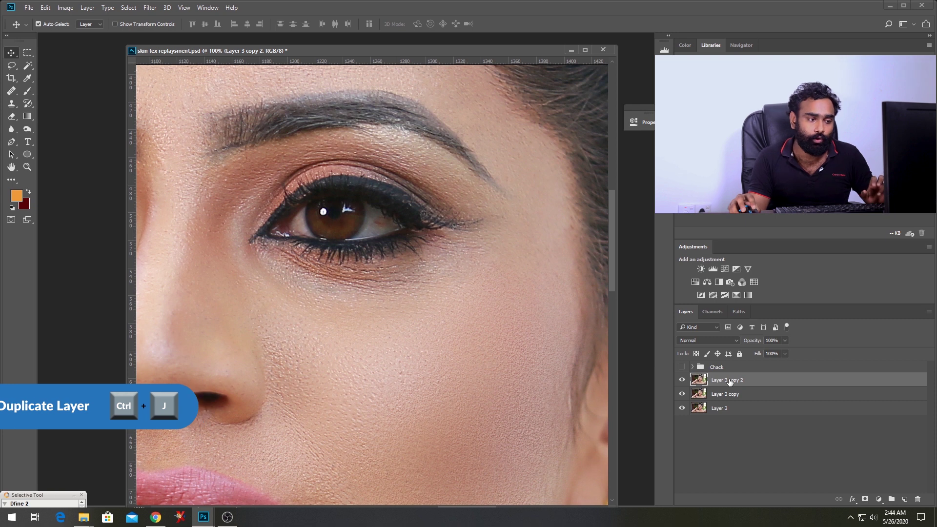
{"action": "left_click", "coordinate": [726, 394]}
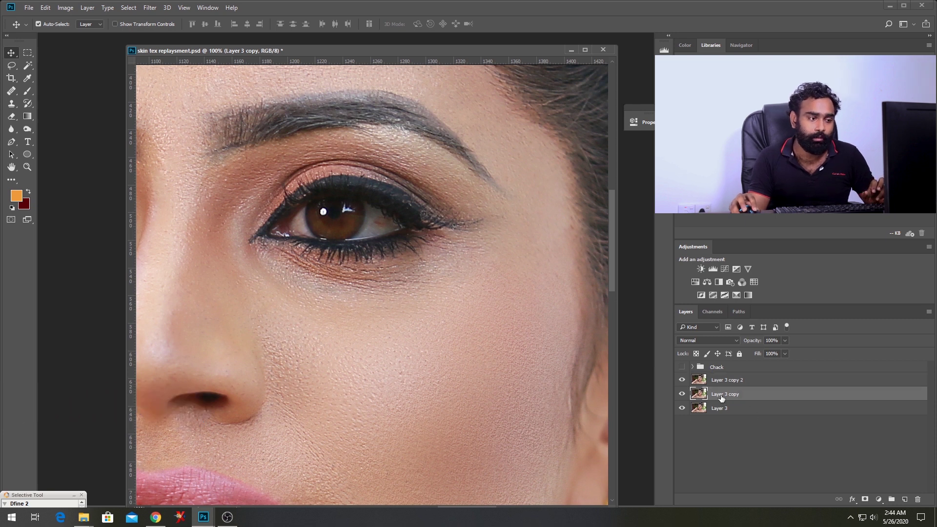
{"action": "key", "text": "Return"}
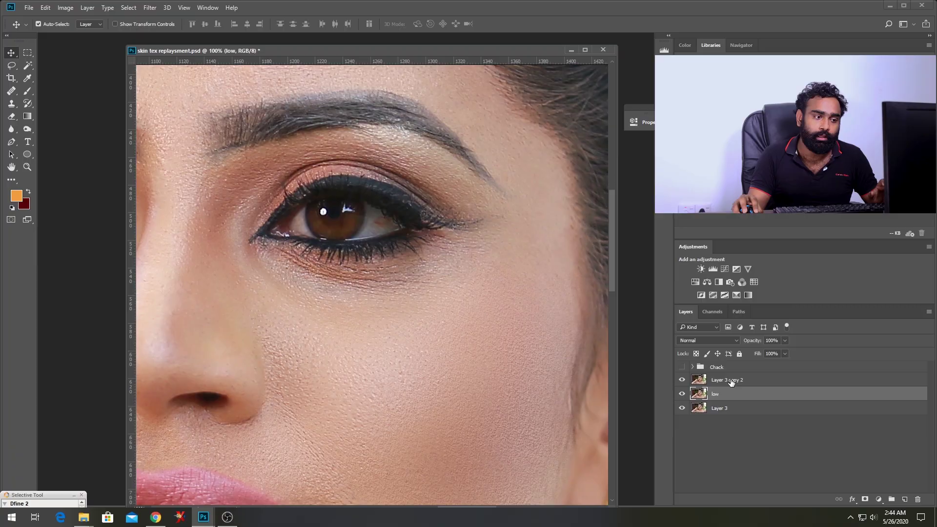
{"action": "left_click", "coordinate": [736, 385]}
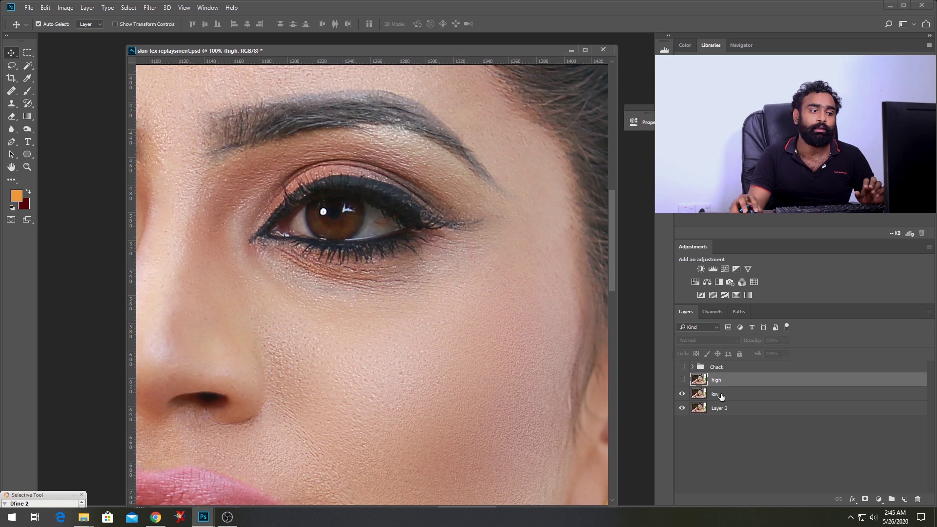
{"action": "left_click", "coordinate": [762, 398]}
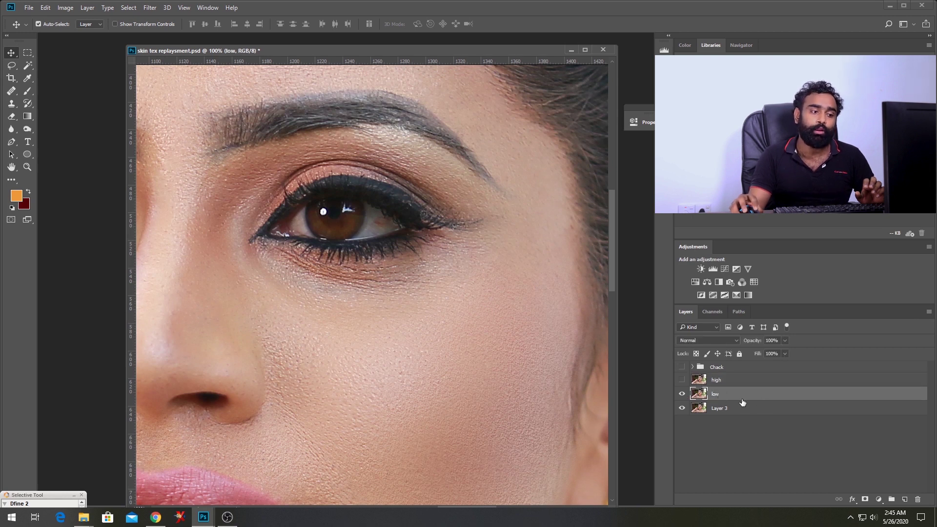
{"action": "left_click", "coordinate": [157, 8]}
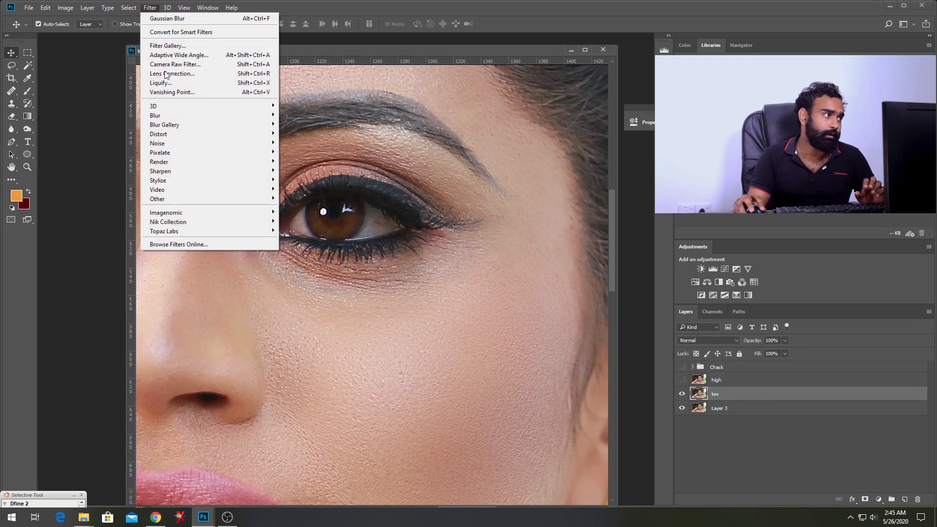
Step: Blur 'low' with a Gaussian Blur of about 6 px, then show 'high' again
{"action": "left_click", "coordinate": [345, 155]}
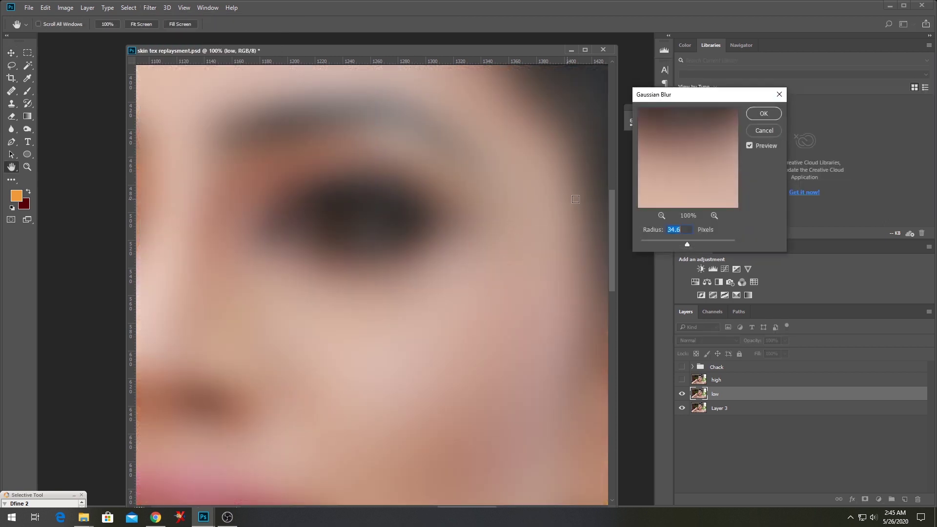
{"action": "left_click_drag", "start_coordinate": [665, 241], "coordinate": [644, 244]}
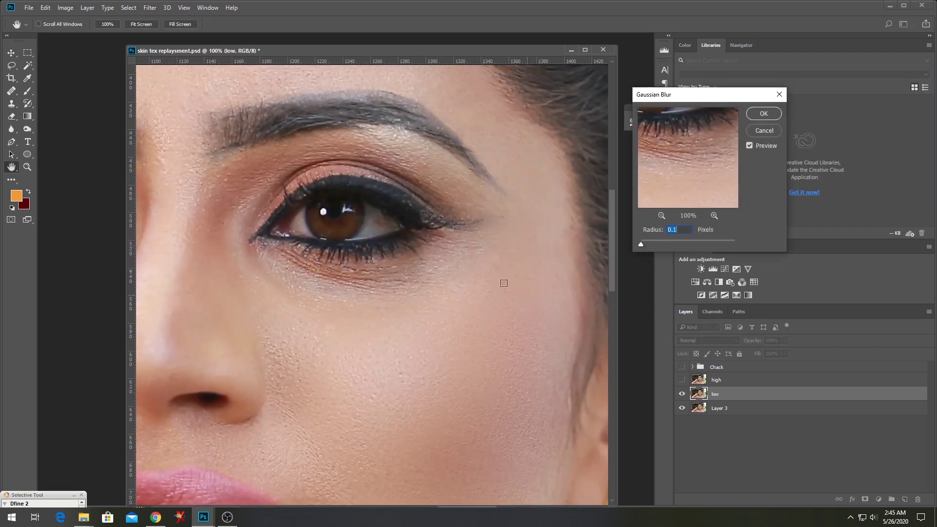
{"action": "left_click", "coordinate": [326, 275]}
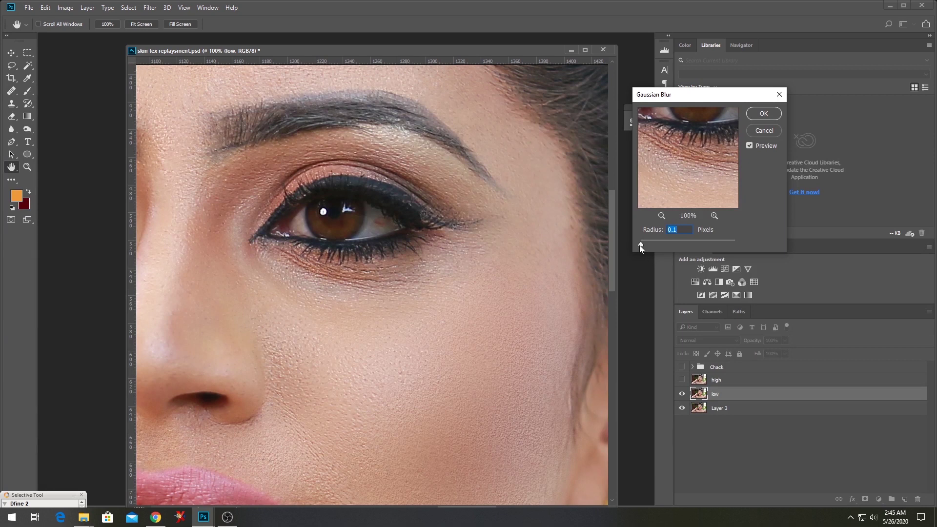
{"action": "left_click_drag", "start_coordinate": [641, 245], "coordinate": [649, 244]}
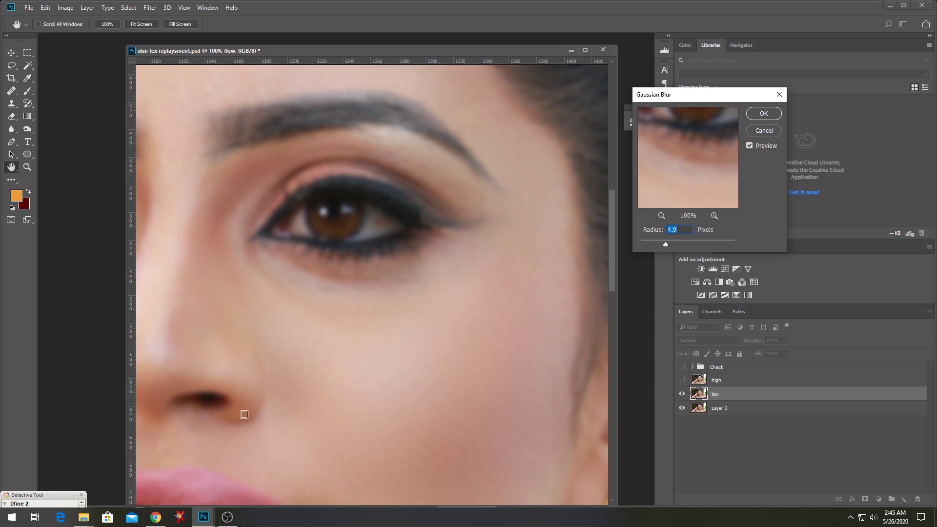
{"action": "left_click", "coordinate": [265, 377]}
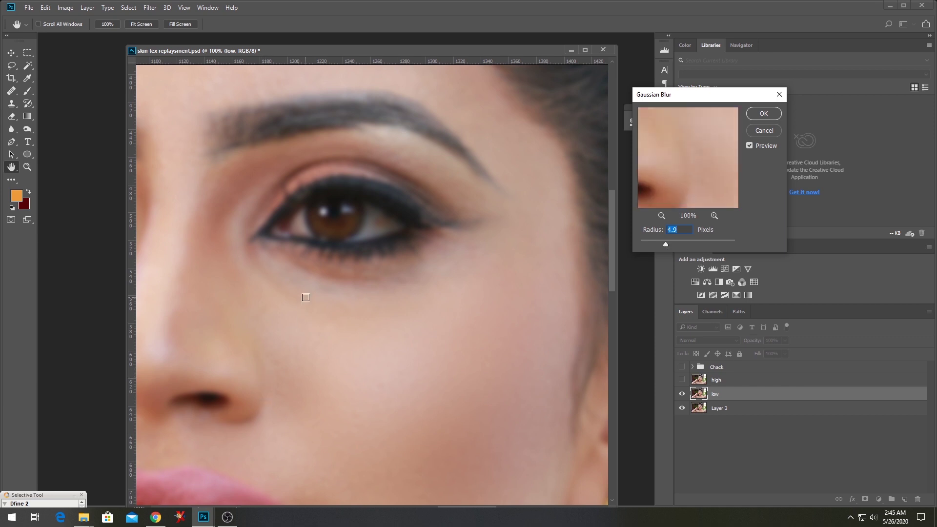
{"action": "left_click", "coordinate": [366, 278]}
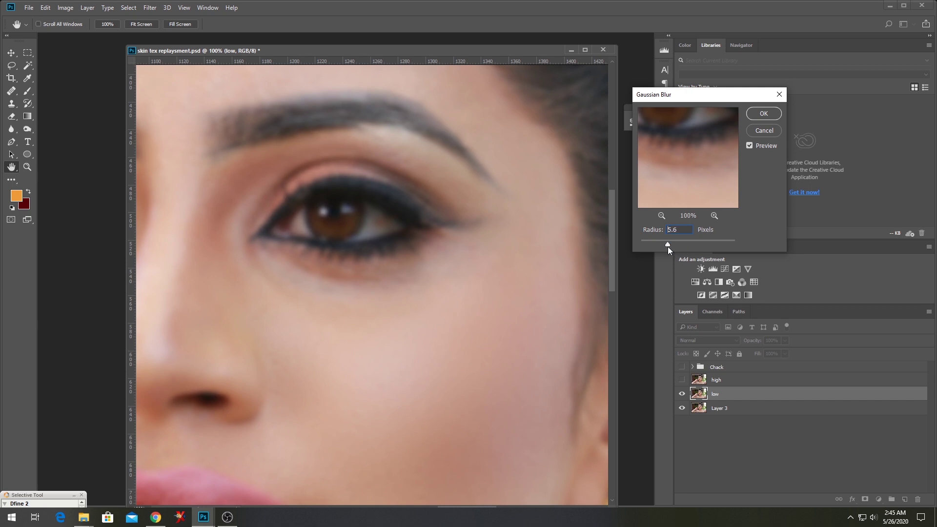
{"action": "left_click_drag", "start_coordinate": [669, 247], "coordinate": [669, 247]}
{"action": "left_click", "coordinate": [764, 113]}
{"action": "left_click", "coordinate": [682, 380]}
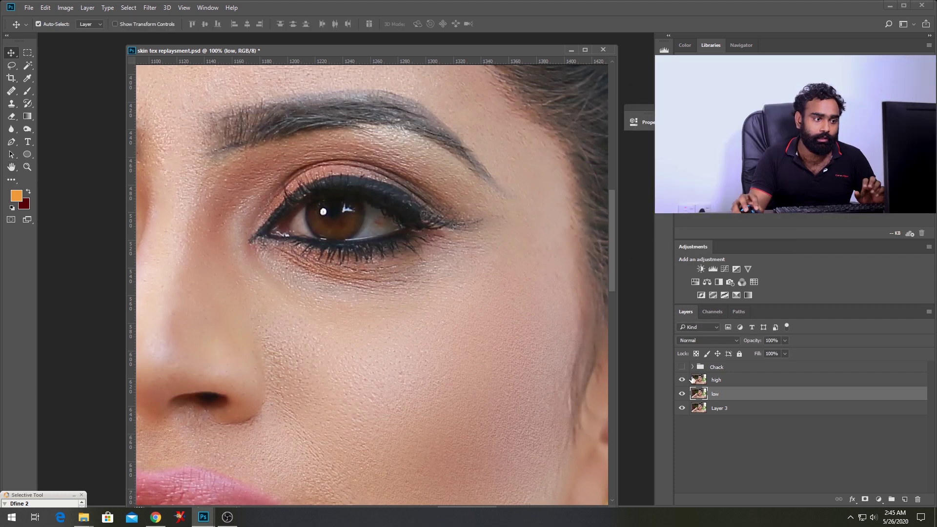
Step: Apply Image on 'high' subtracting 'low' (Scale 2, Offset 128), then blend it in Linear Light
{"action": "left_click", "coordinate": [728, 381]}
{"action": "left_click", "coordinate": [65, 8]}
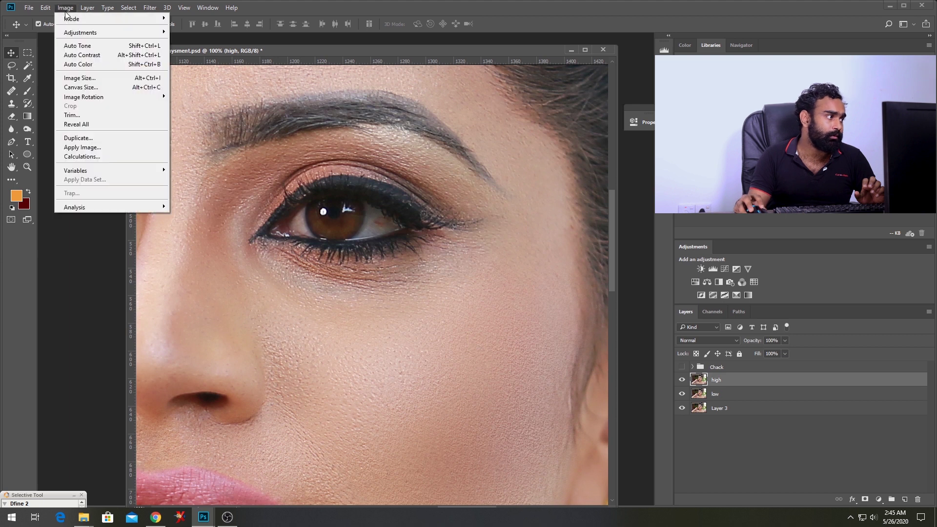
{"action": "left_click", "coordinate": [85, 148]}
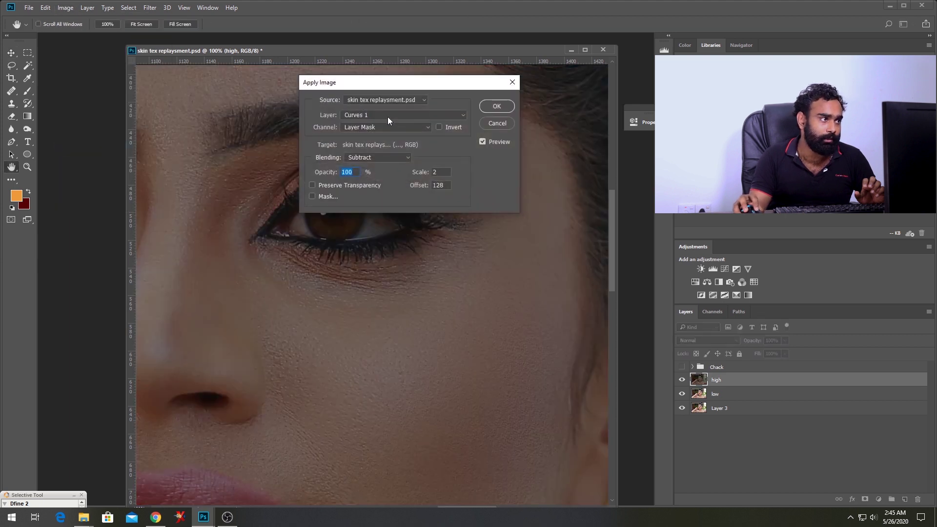
{"action": "left_click", "coordinate": [388, 115]}
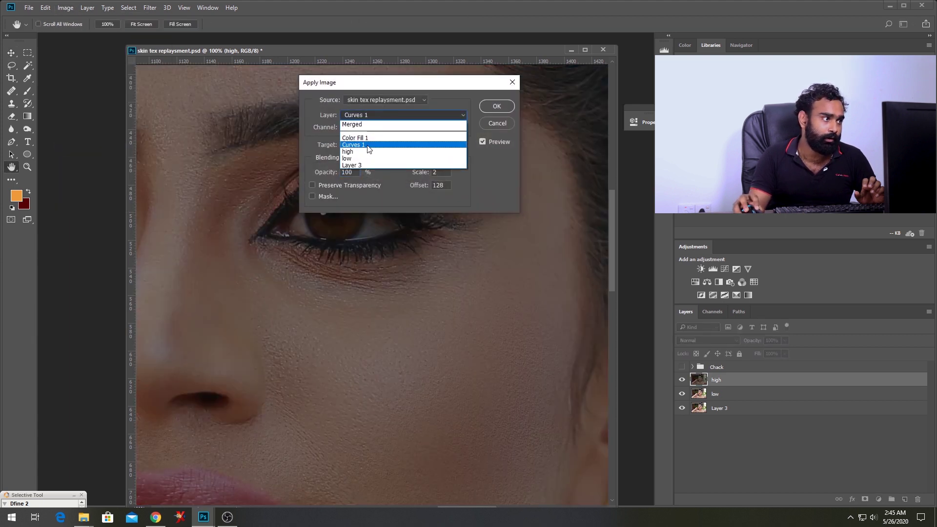
{"action": "left_click", "coordinate": [361, 159]}
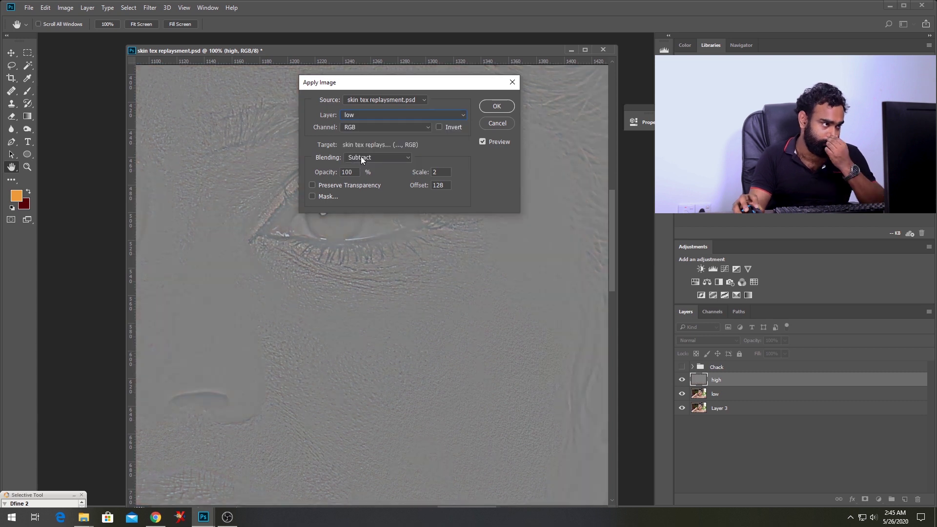
{"action": "left_click", "coordinate": [388, 157]}
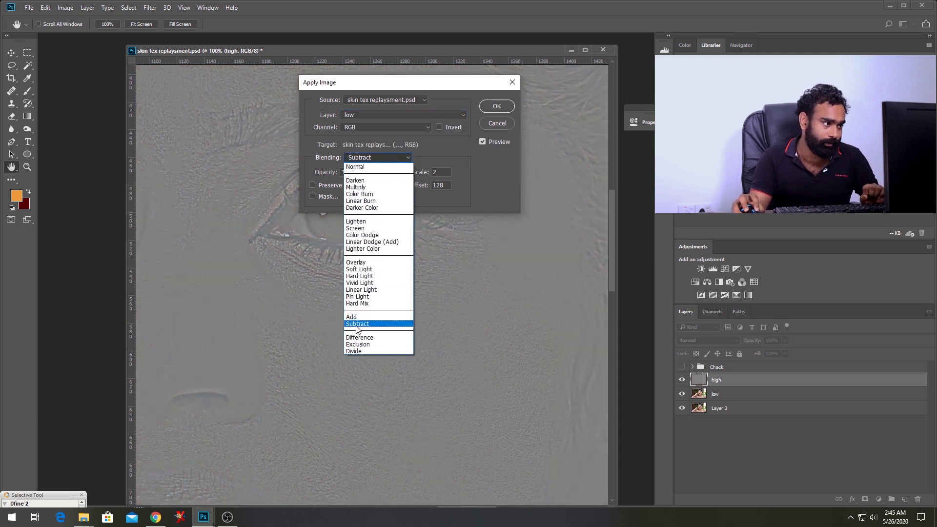
{"action": "left_click", "coordinate": [371, 321]}
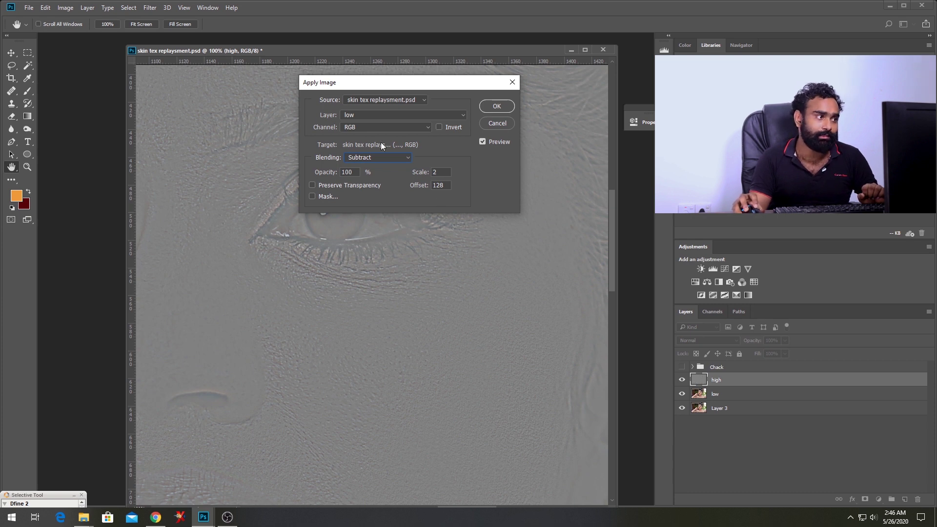
{"action": "left_click", "coordinate": [499, 106]}
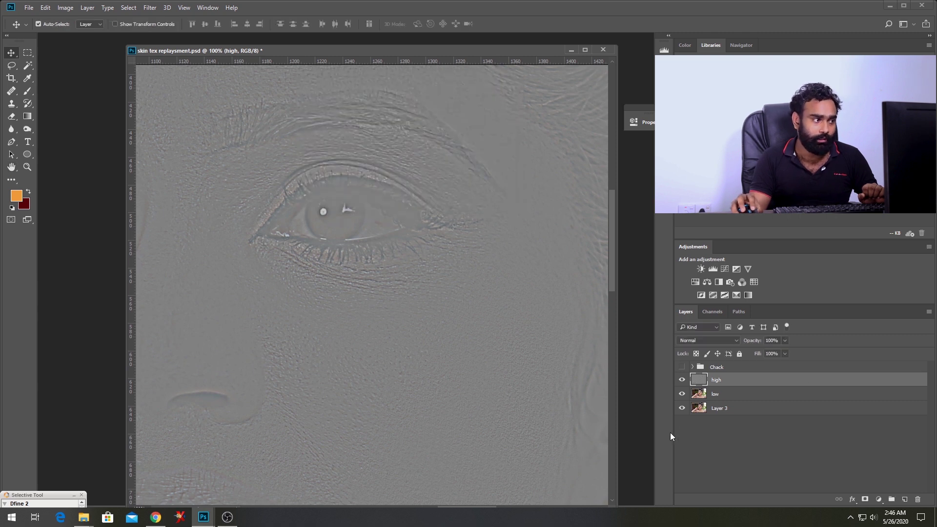
{"action": "left_click", "coordinate": [695, 340]}
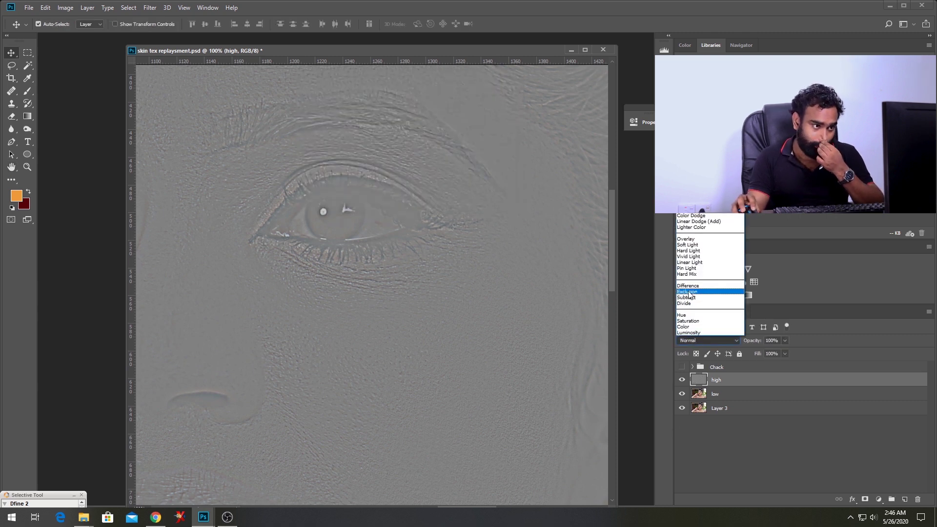
{"action": "left_click", "coordinate": [690, 263]}
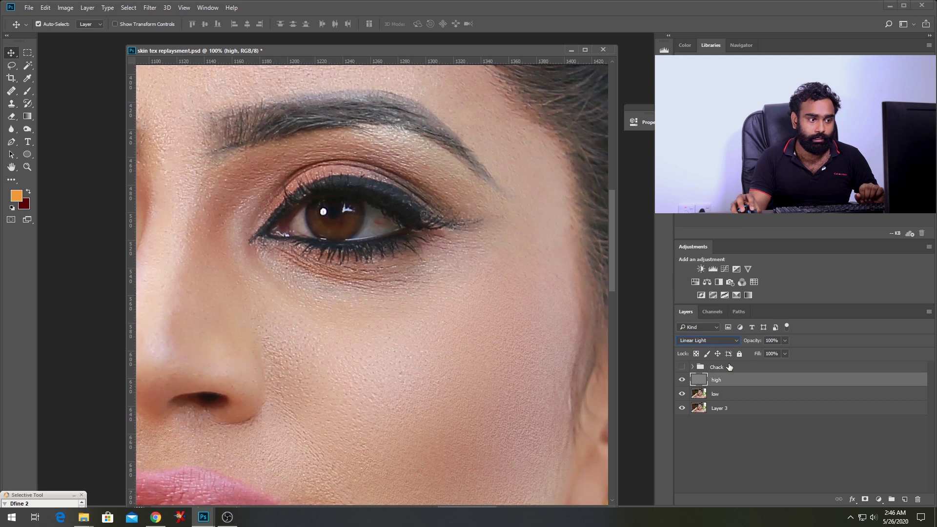
Step: Group 'high' and 'low' with Ctrl+G, name the group 'fx', expand it, and select 'low'
{"action": "left_click", "coordinate": [713, 395], "text": "shift"}
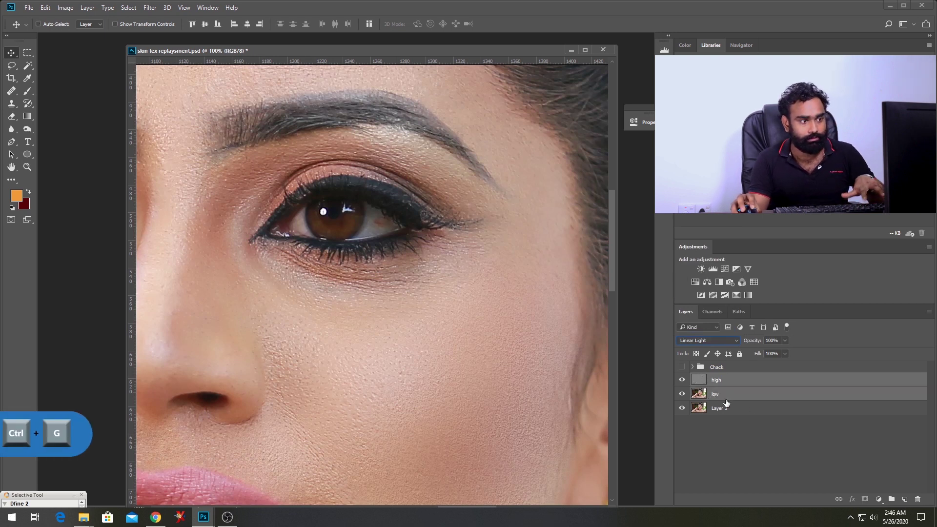
{"action": "key", "text": "ctrl+g"}
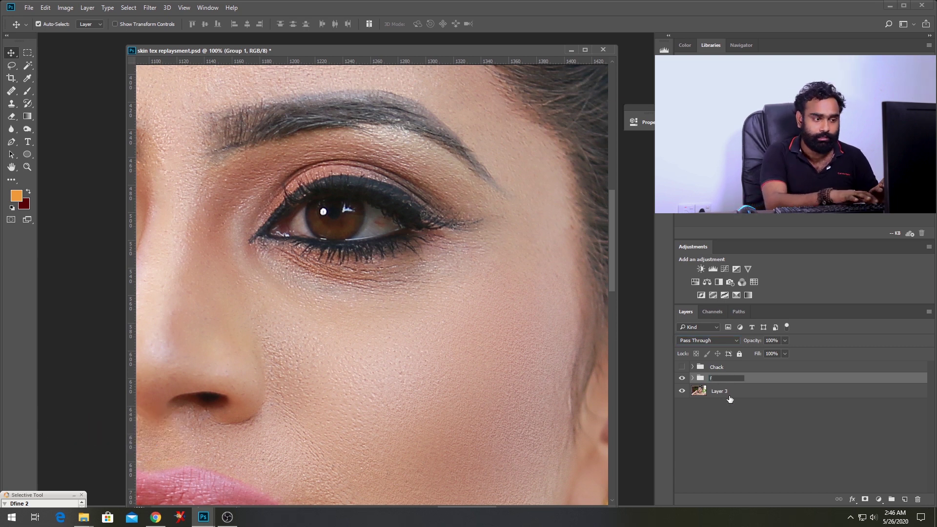
{"action": "type", "text": "fs"}
{"action": "key", "text": "Return"}
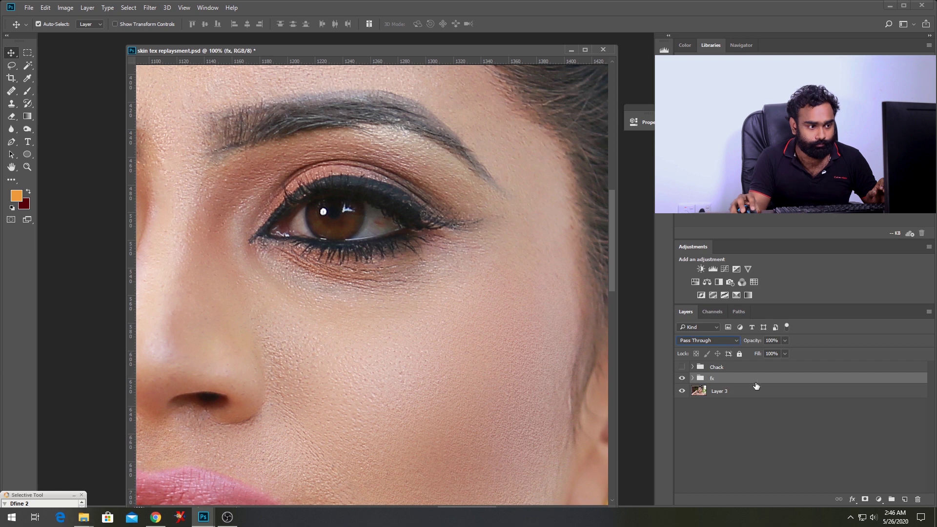
{"action": "left_click", "coordinate": [693, 379]}
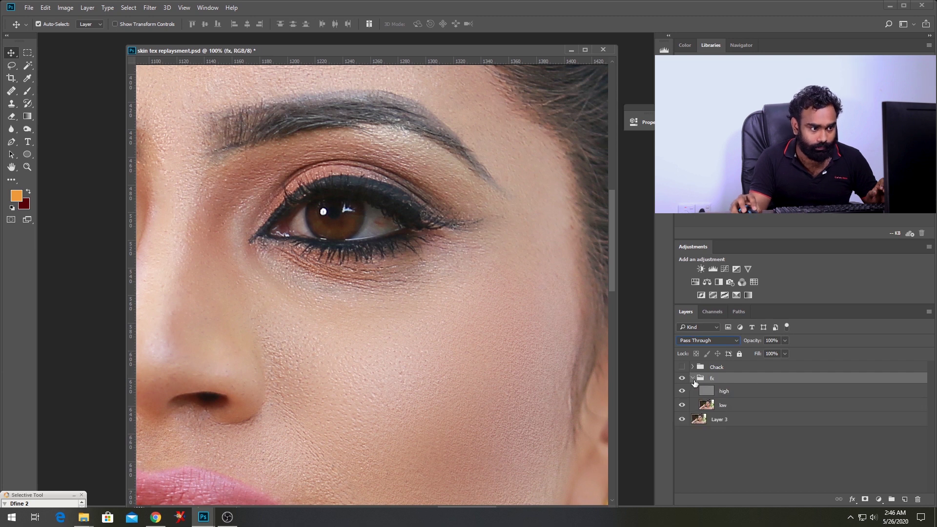
{"action": "left_click", "coordinate": [726, 405]}
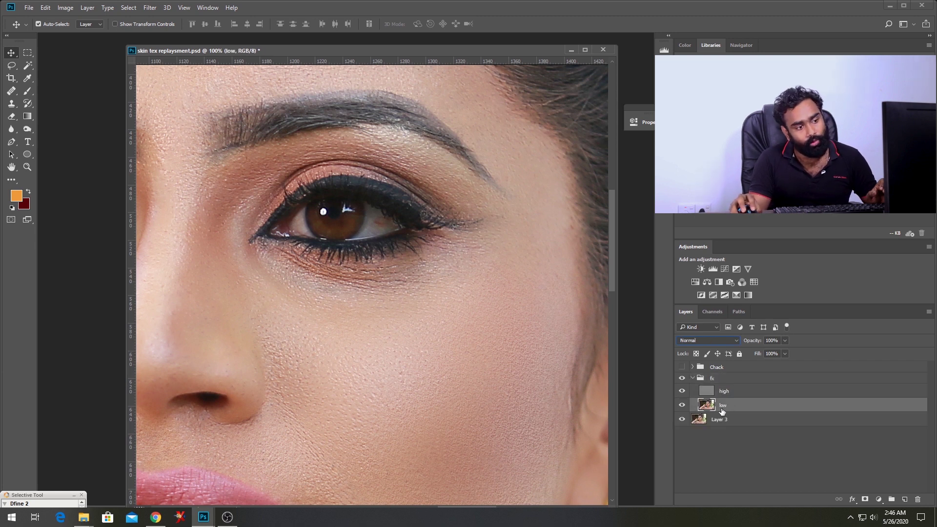
Step: Add empty Layer 4, set Eyedropper sampling to Current & Below, 11 by 11 Average, and show Chack
{"action": "left_click", "coordinate": [905, 499]}
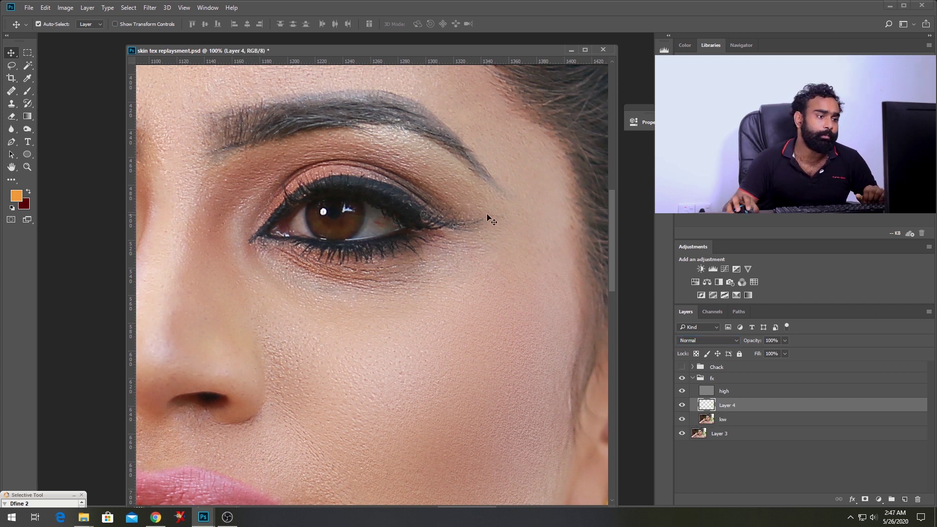
{"action": "key", "text": "b"}
{"action": "left_click", "coordinate": [28, 79]}
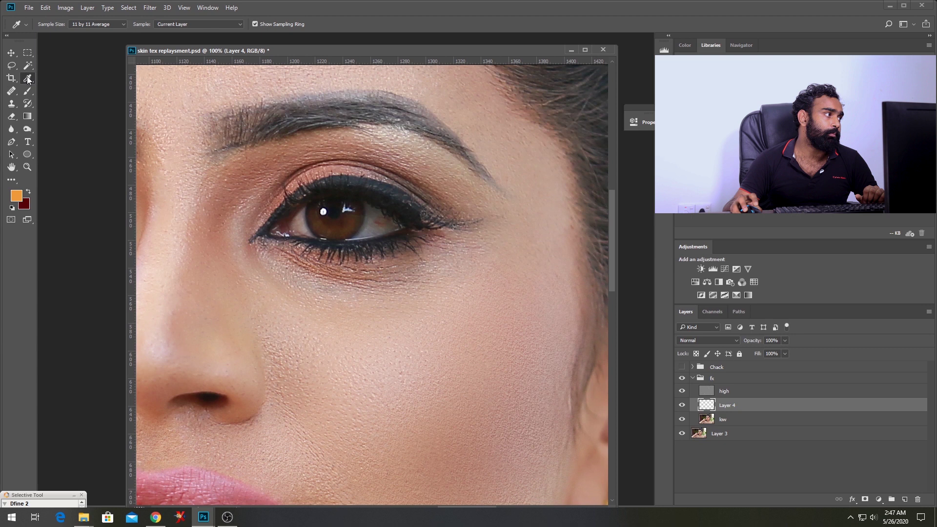
{"action": "left_click", "coordinate": [221, 24]}
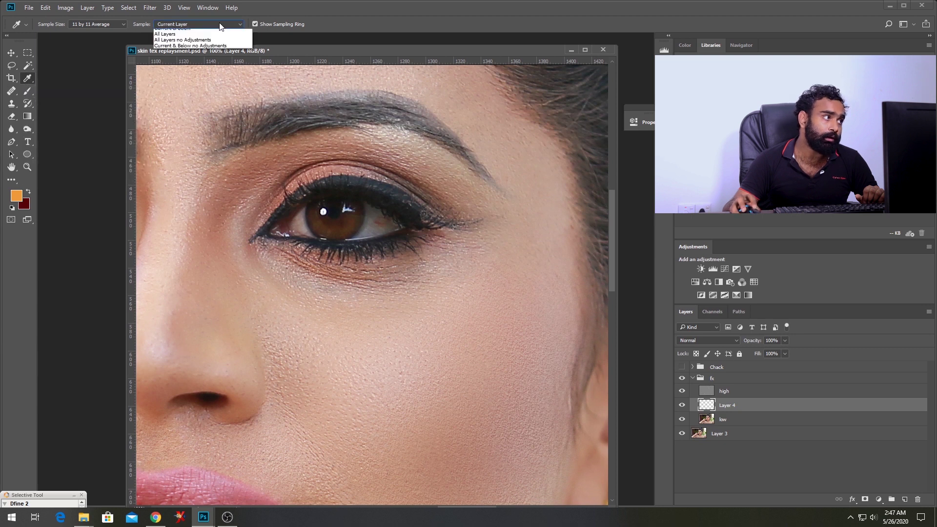
{"action": "left_click", "coordinate": [175, 38]}
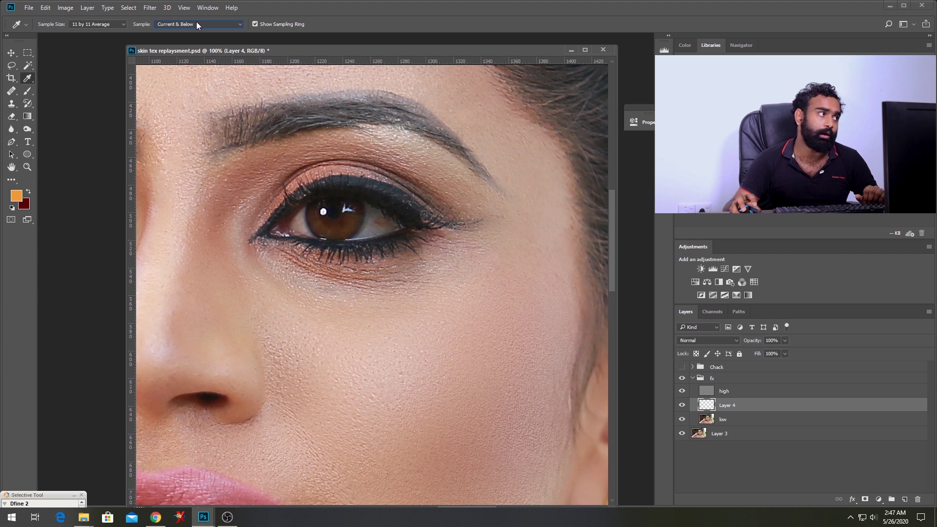
{"action": "left_click", "coordinate": [103, 25]}
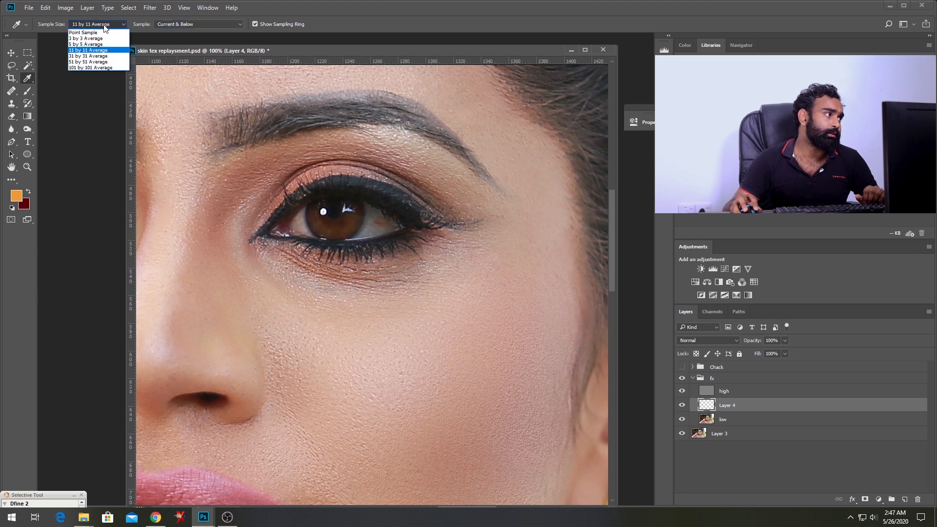
{"action": "left_click", "coordinate": [93, 50]}
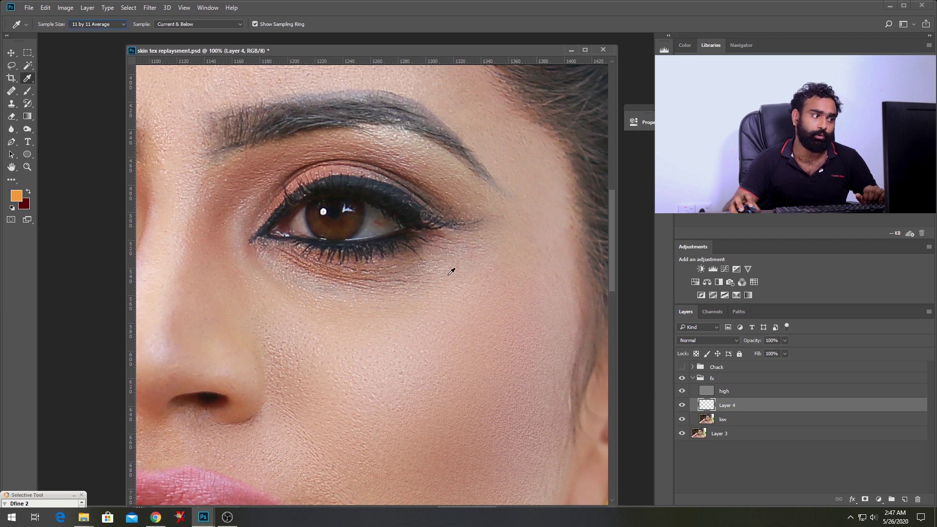
{"action": "left_click", "coordinate": [683, 367]}
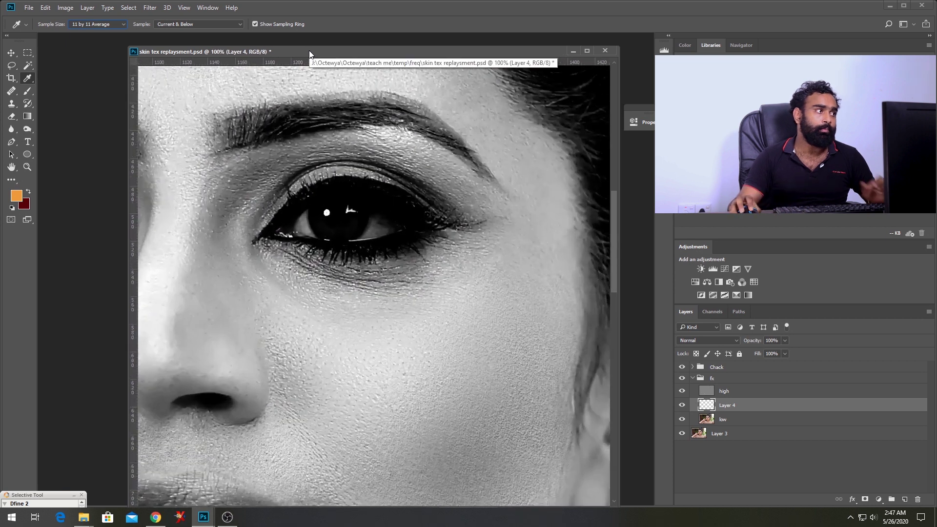
Step: Open a new window of 'skin tex replaysment.psd' beside the close-up, zoomed out to the whole face
{"action": "left_click", "coordinate": [208, 7]}
{"action": "mouse_move", "coordinate": [214, 18]}
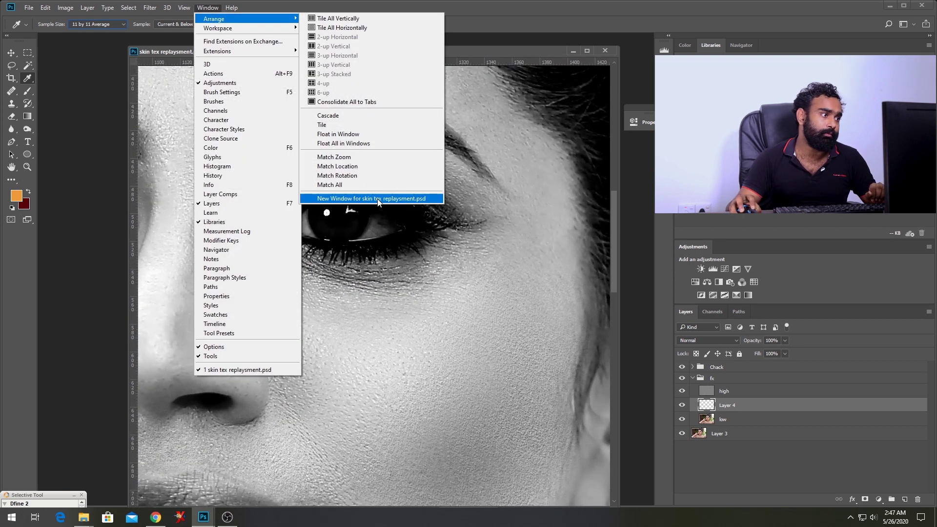
{"action": "left_click", "coordinate": [378, 199]}
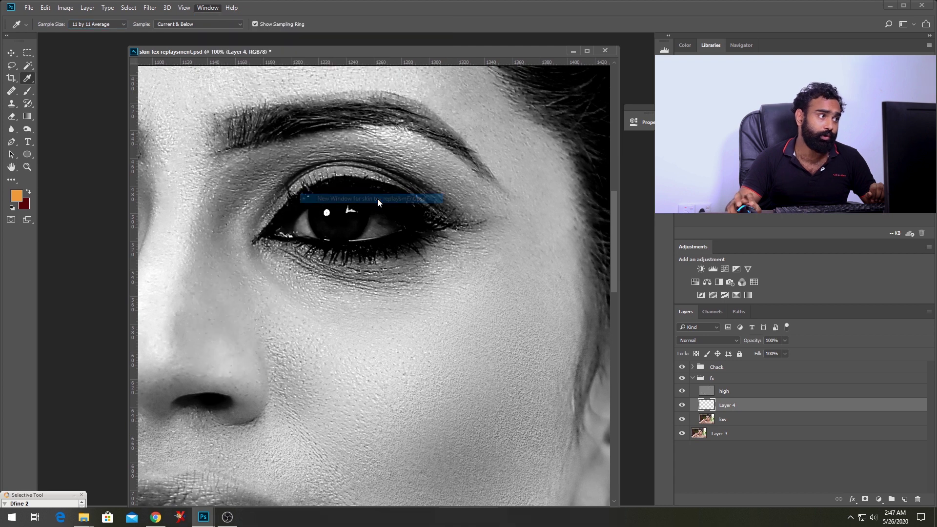
{"action": "mouse_move", "coordinate": [403, 65]}
{"action": "left_mouse_down"}
{"action": "mouse_move", "coordinate": [547, 70]}
{"action": "mouse_move", "coordinate": [404, 46]}
{"action": "left_mouse_up"}
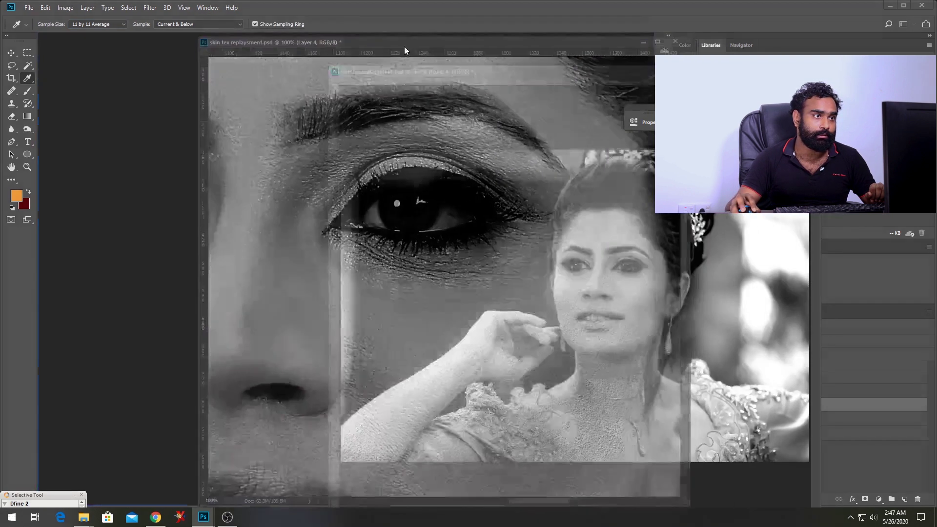
{"action": "left_click_drag", "start_coordinate": [518, 203], "coordinate": [298, 203]}
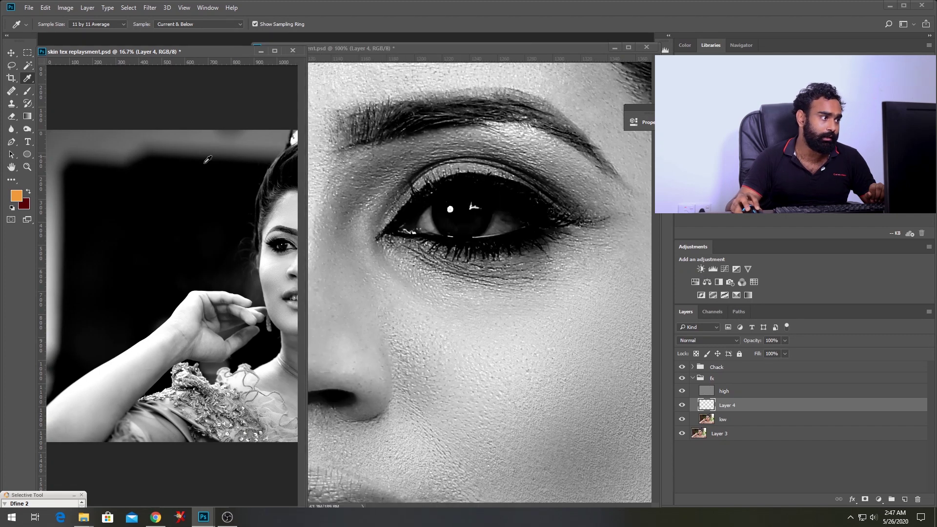
{"action": "key", "text": "ctrl+minus"}
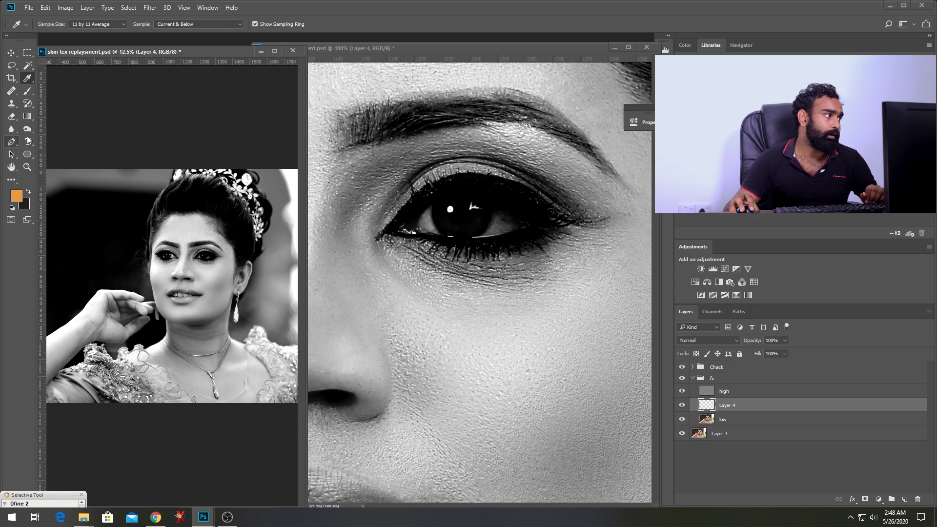
Step: Undo the test brush stroke that brightened the eye, then bring the 12.5% overview window forward
{"action": "left_click", "coordinate": [27, 91]}
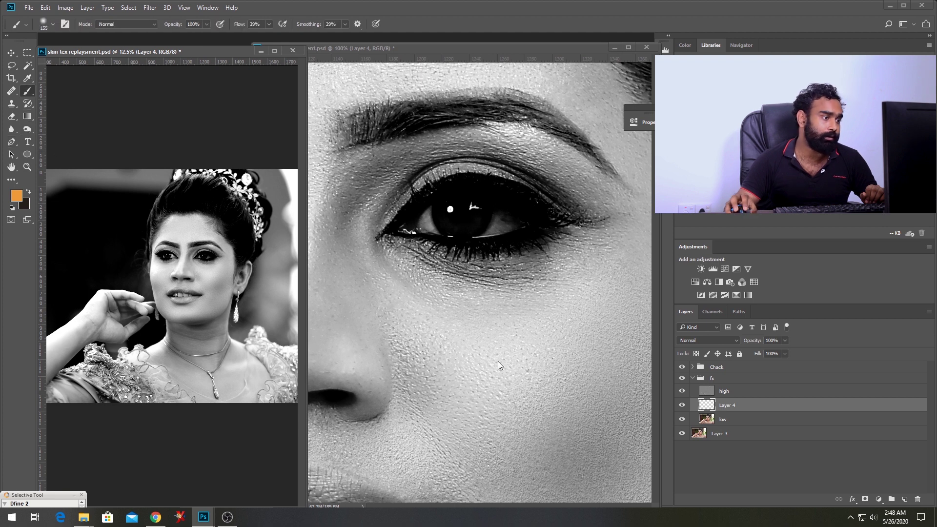
{"action": "left_click", "coordinate": [476, 335]}
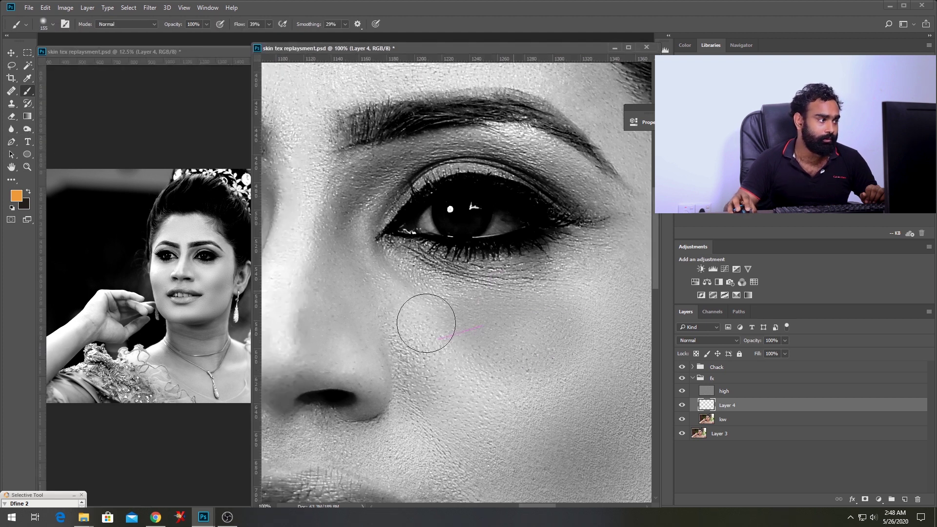
{"action": "left_click_drag", "start_coordinate": [385, 227], "coordinate": [644, 212]}
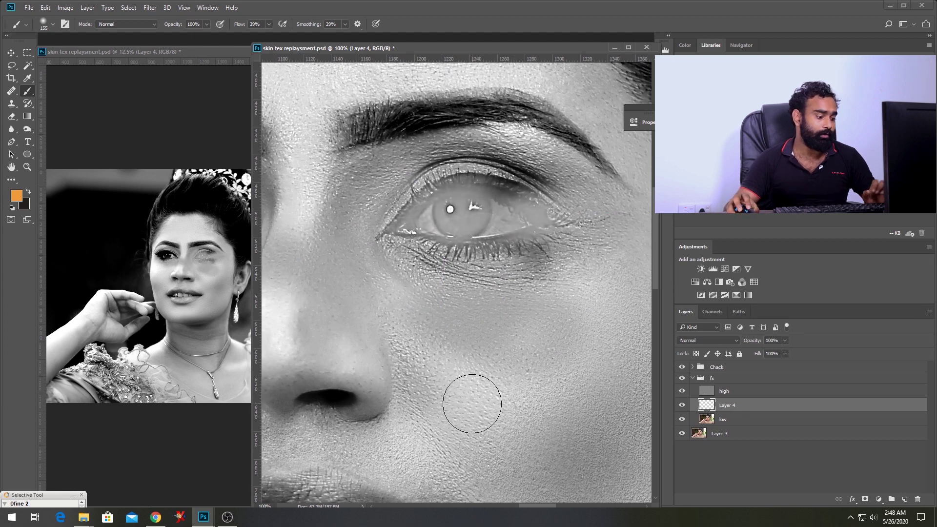
{"action": "key", "text": "ctrl+z"}
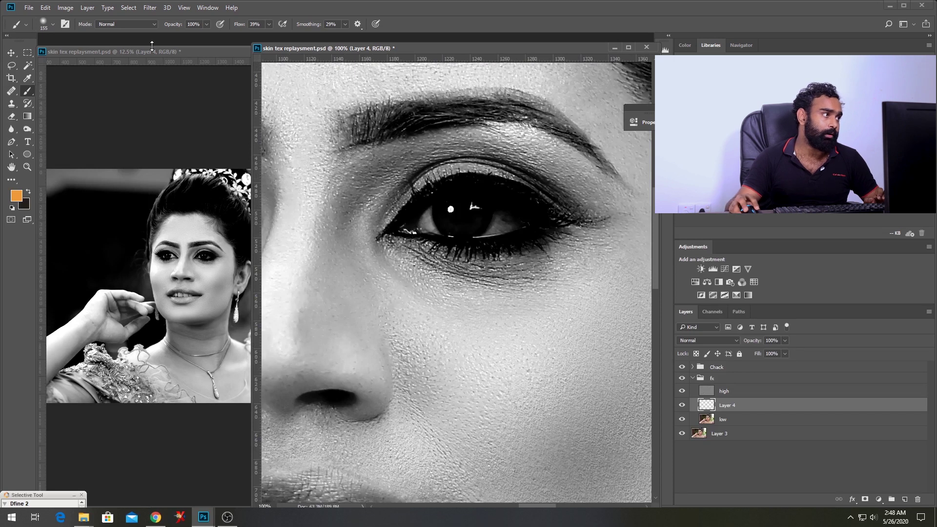
{"action": "left_click", "coordinate": [152, 46]}
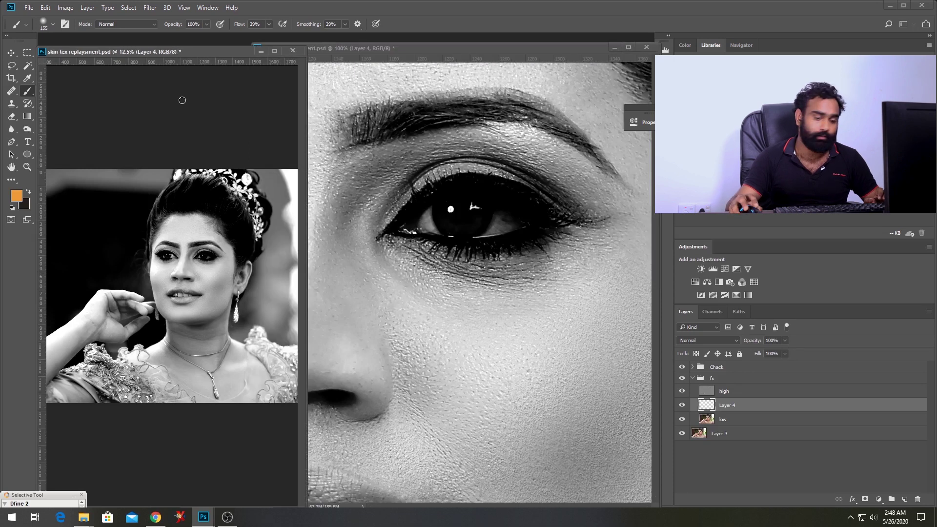
Step: Zoom the overview in, make the pink skin tone the paint colour, and sample skin beside the eye
{"action": "key", "text": "ctrl+plus"}
{"action": "left_click_drag", "start_coordinate": [230, 251], "coordinate": [179, 251]}
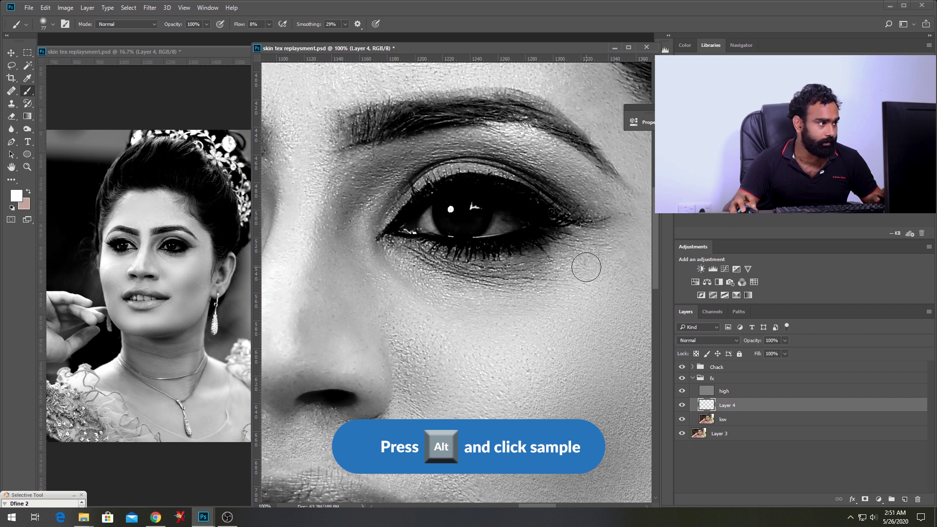
{"action": "key", "text": "x"}
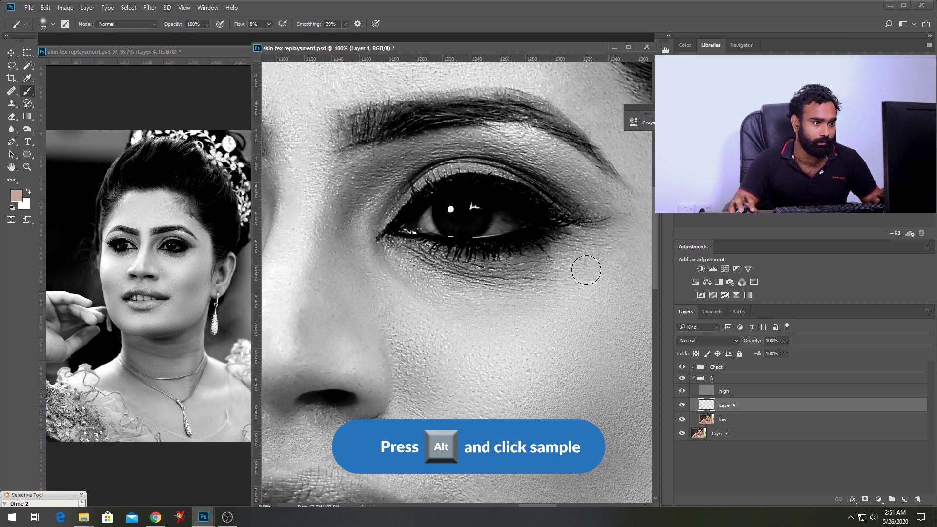
{"action": "key", "text": "alt"}
{"action": "left_click", "coordinate": [566, 270], "text": "alt"}
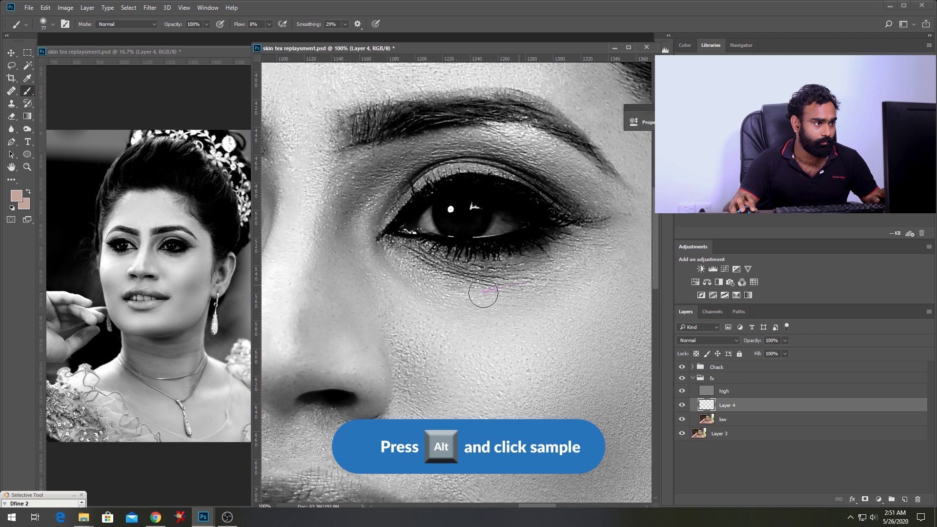
Step: Softly paint the sampled skin tone along the under-eye area on Layer 4
{"action": "left_click_drag", "start_coordinate": [545, 272], "coordinate": [540, 272]}
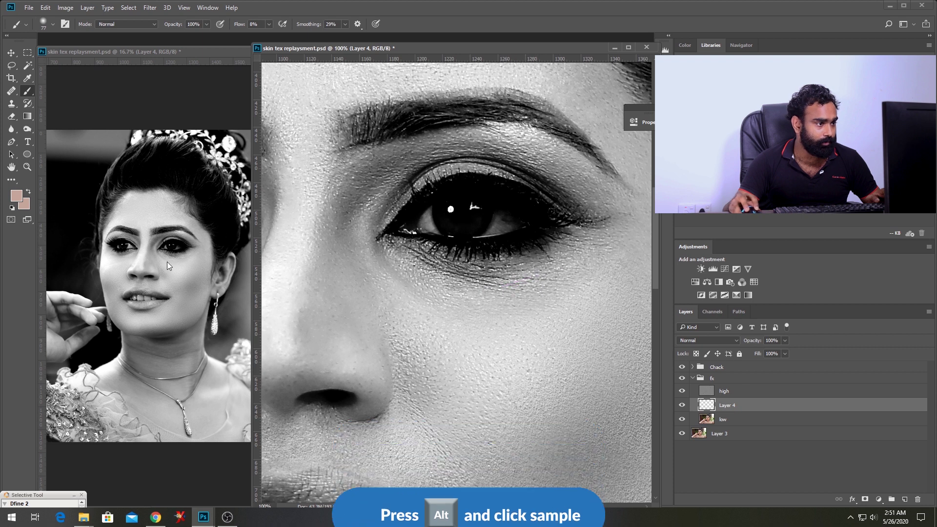
{"action": "mouse_move", "coordinate": [490, 291]}
{"action": "left_mouse_down"}
{"action": "mouse_move", "coordinate": [490, 280]}
{"action": "mouse_move", "coordinate": [556, 272]}
{"action": "mouse_move", "coordinate": [448, 279]}
{"action": "left_mouse_up"}
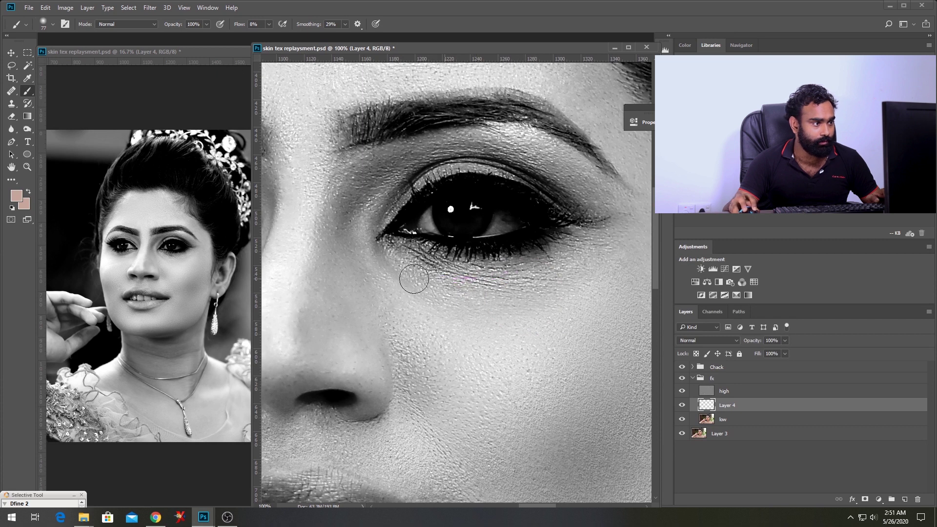
{"action": "left_click_drag", "start_coordinate": [487, 281], "coordinate": [432, 276]}
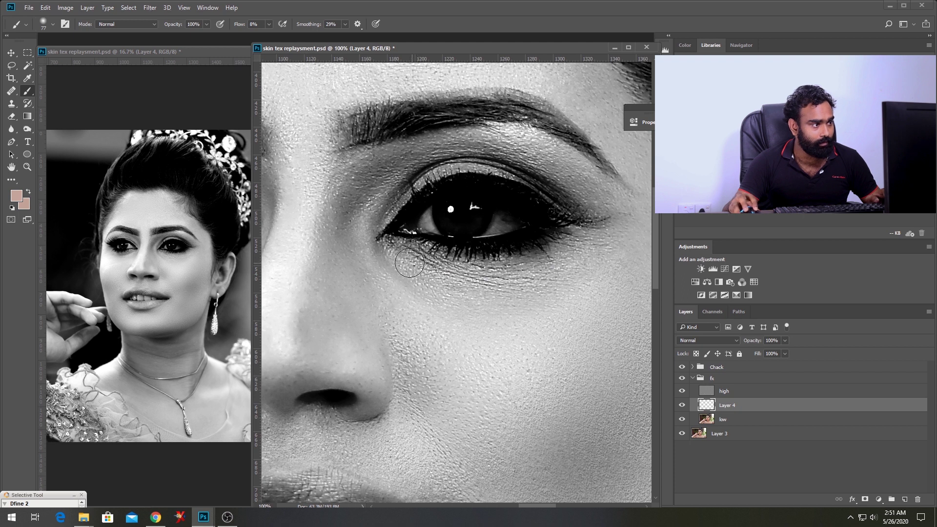
{"action": "left_click_drag", "start_coordinate": [398, 250], "coordinate": [401, 259]}
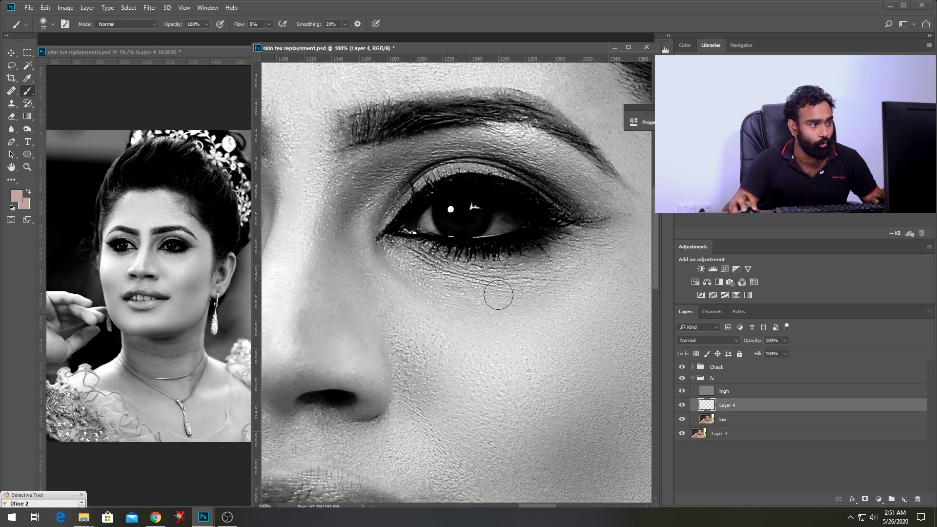
{"action": "left_click_drag", "start_coordinate": [461, 276], "coordinate": [562, 256]}
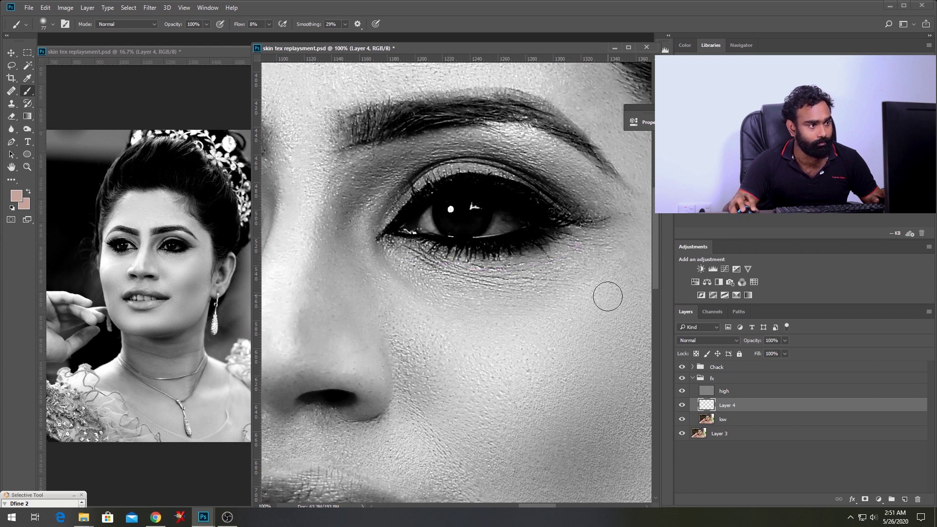
Step: Resample skin below the eye and paint over the outer eye and its corner
{"action": "left_click", "coordinate": [512, 298], "text": "alt"}
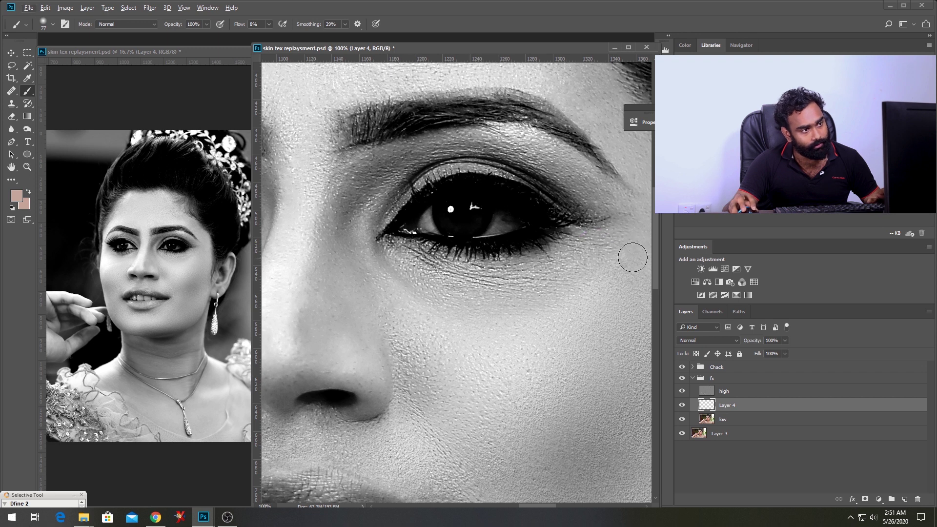
{"action": "left_click_drag", "start_coordinate": [632, 256], "coordinate": [567, 278]}
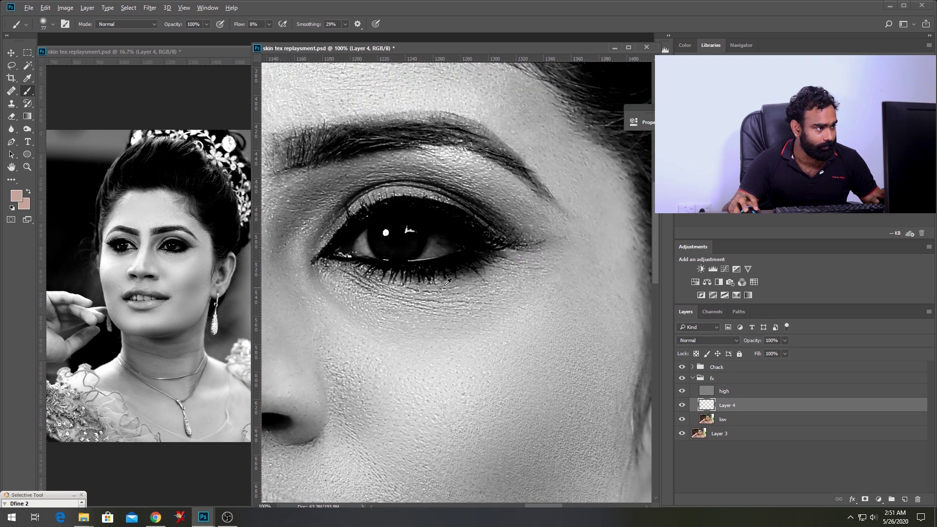
{"action": "left_click", "coordinate": [375, 304], "text": "alt"}
{"action": "mouse_move", "coordinate": [373, 310]}
{"action": "left_mouse_down"}
{"action": "mouse_move", "coordinate": [356, 303]}
{"action": "mouse_move", "coordinate": [481, 312]}
{"action": "left_mouse_up"}
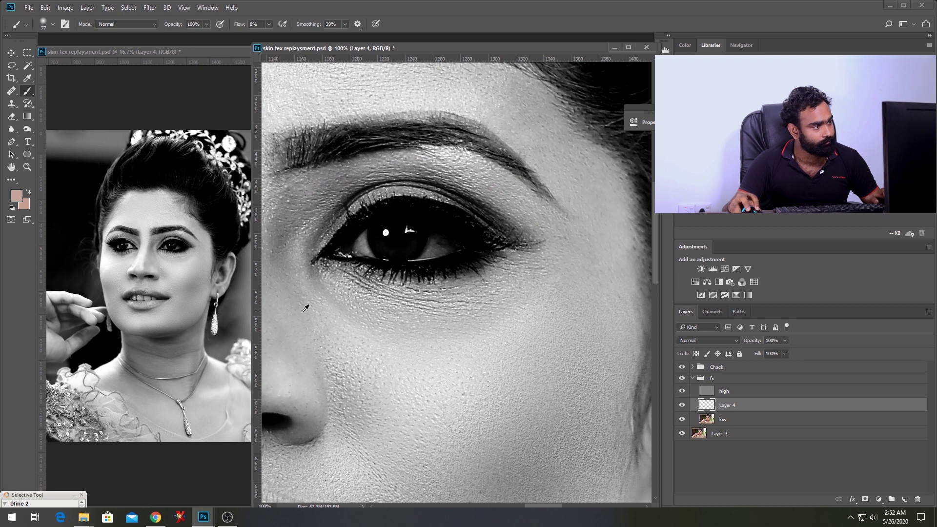
{"action": "left_click_drag", "start_coordinate": [270, 278], "coordinate": [354, 296]}
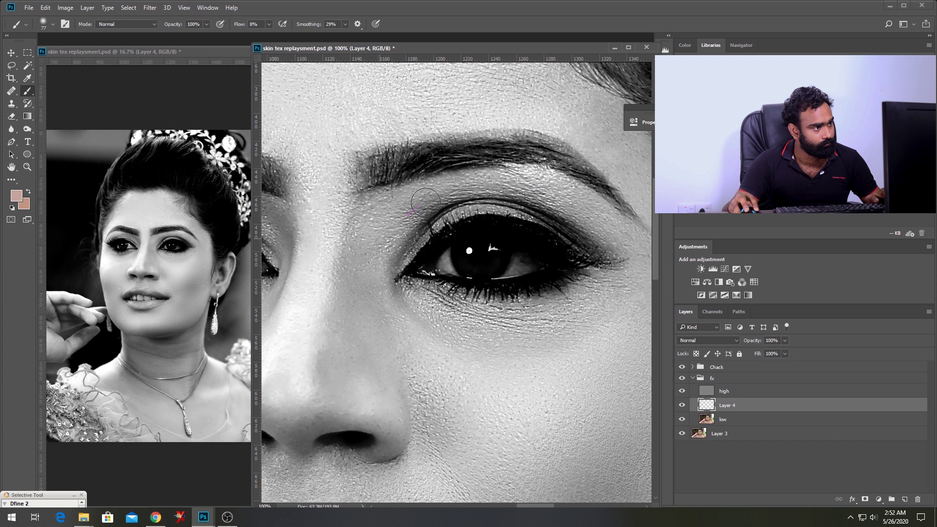
{"action": "left_click_drag", "start_coordinate": [610, 338], "coordinate": [513, 355]}
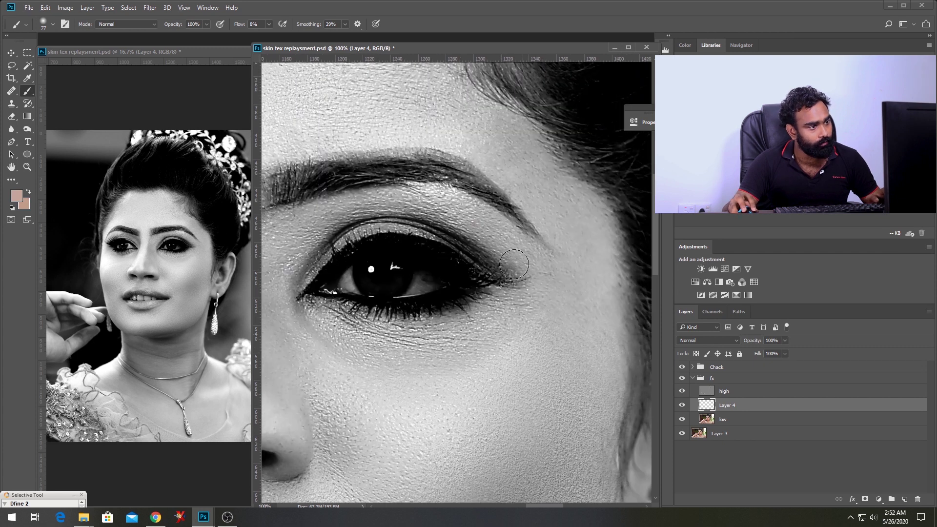
{"action": "left_click_drag", "start_coordinate": [503, 242], "coordinate": [537, 278]}
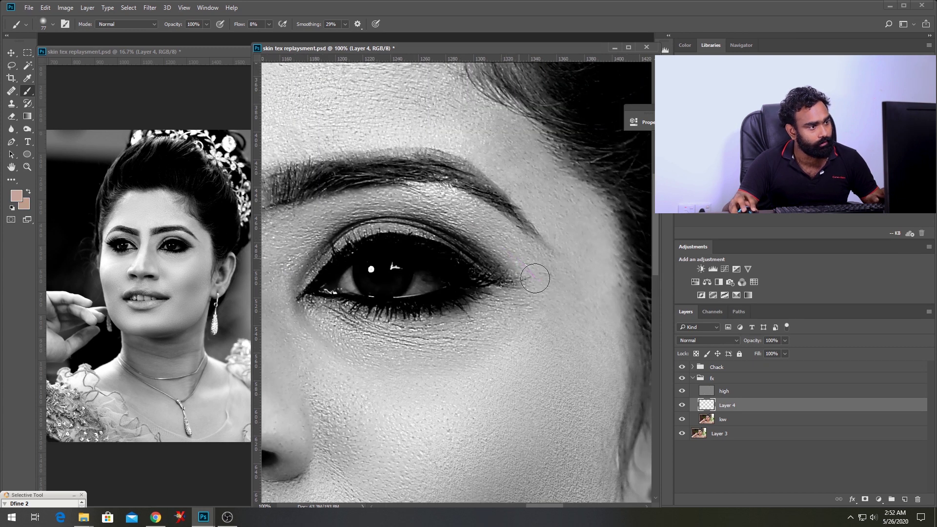
{"action": "left_click_drag", "start_coordinate": [482, 231], "coordinate": [539, 290]}
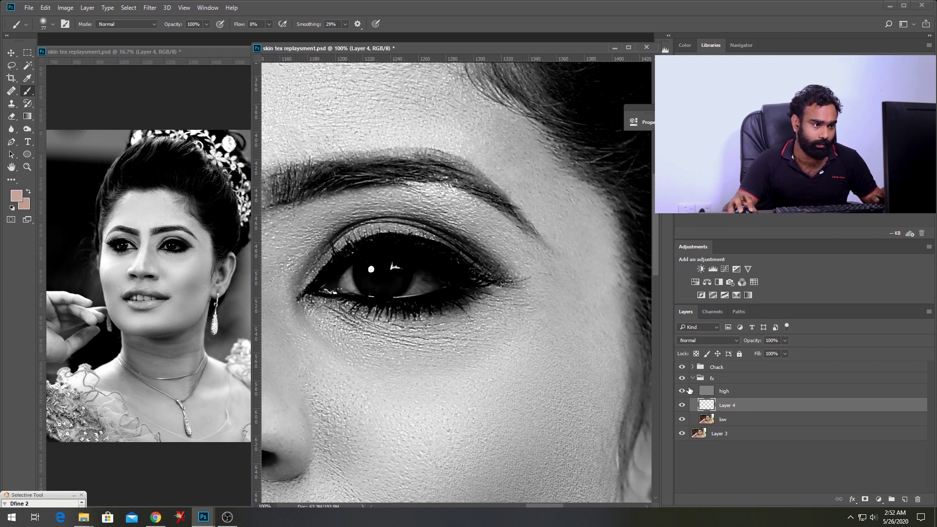
Step: Hide the Chack group and toggle Layer 4 to compare the eye before and after retouching
{"action": "left_click", "coordinate": [682, 368]}
{"action": "left_click", "coordinate": [683, 405]}
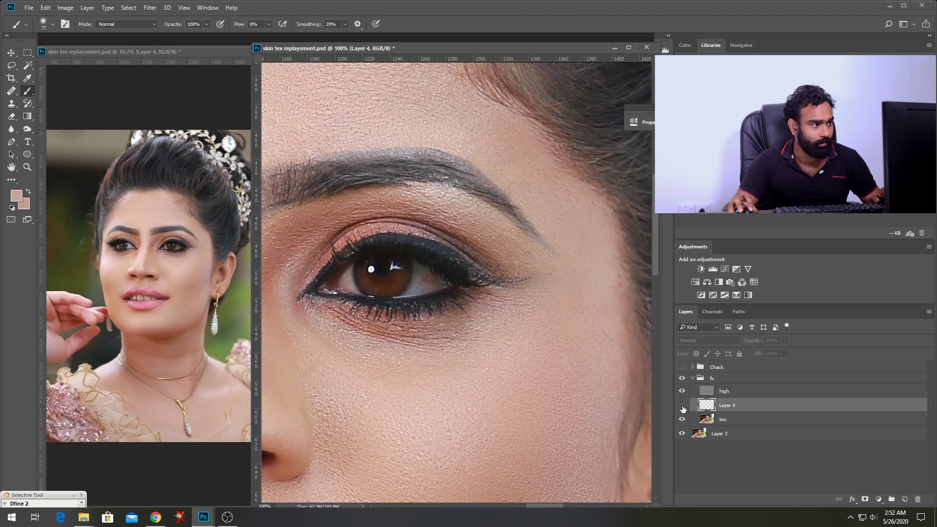
{"action": "left_click", "coordinate": [683, 405]}
{"action": "left_click", "coordinate": [683, 406]}
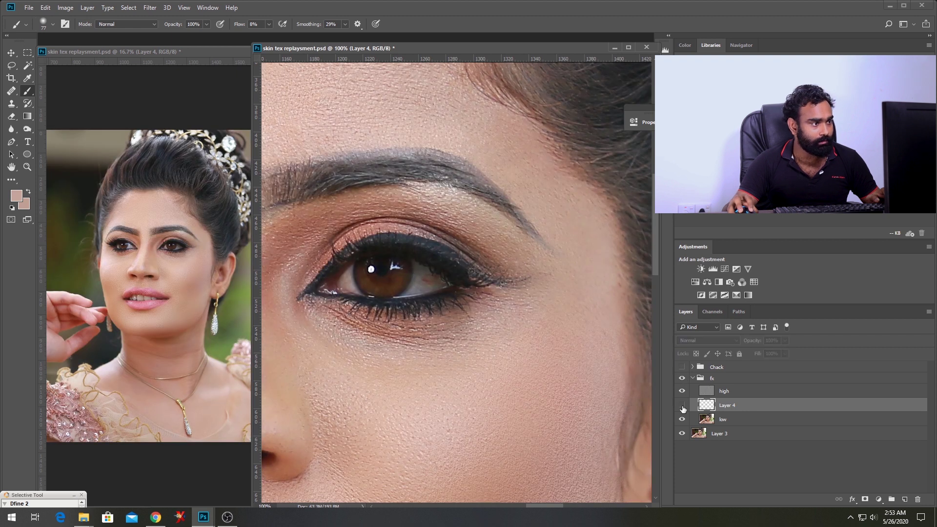
{"action": "left_click", "coordinate": [683, 406]}
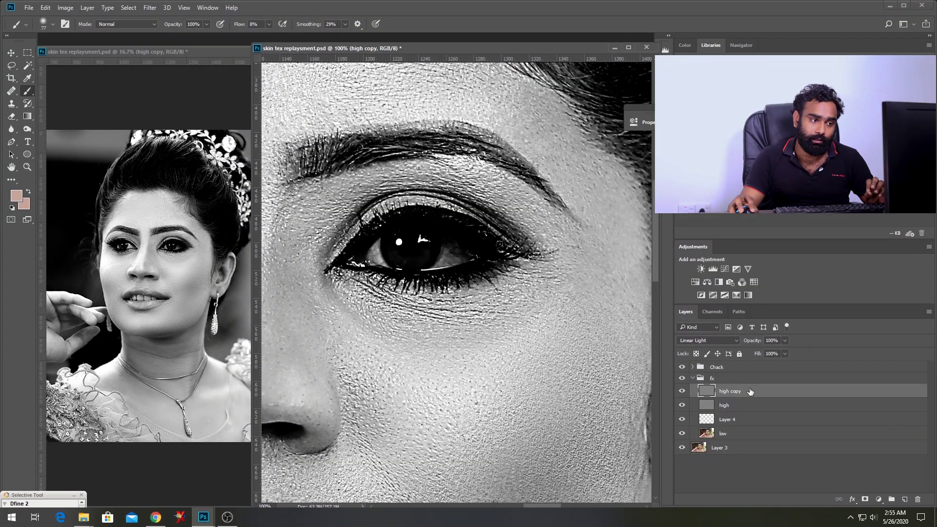
Step: Set high copy to Normal blending and Alt-click to clip it to the high layer
{"action": "left_click", "coordinate": [709, 341]}
{"action": "left_click", "coordinate": [693, 205]}
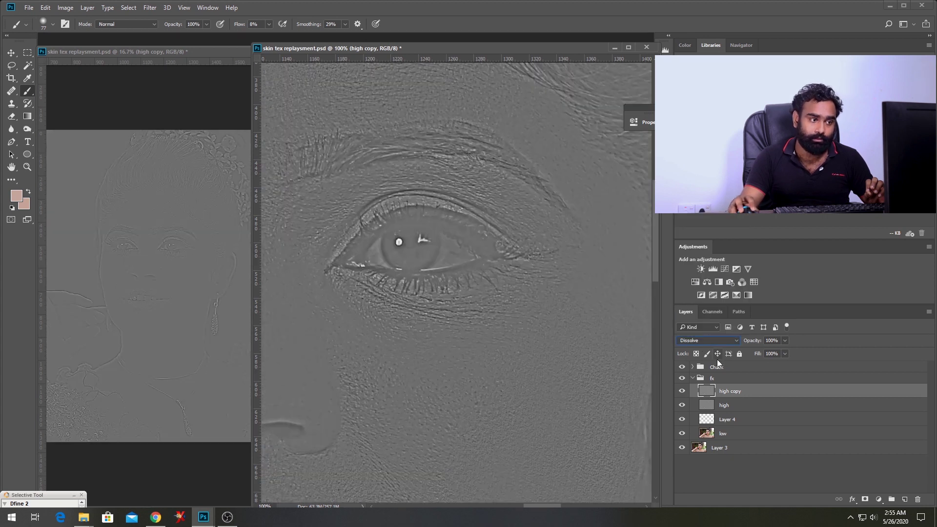
{"action": "left_click", "coordinate": [698, 341]}
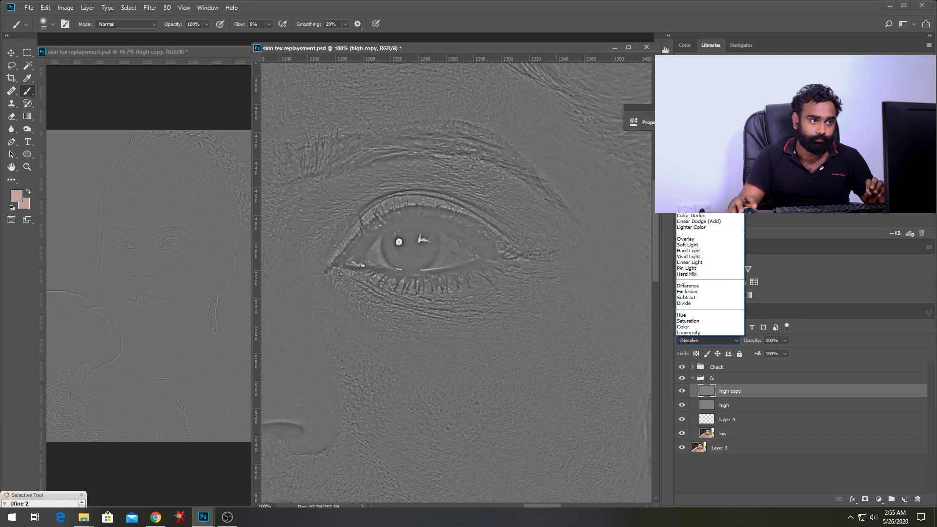
{"action": "left_click", "coordinate": [693, 160]}
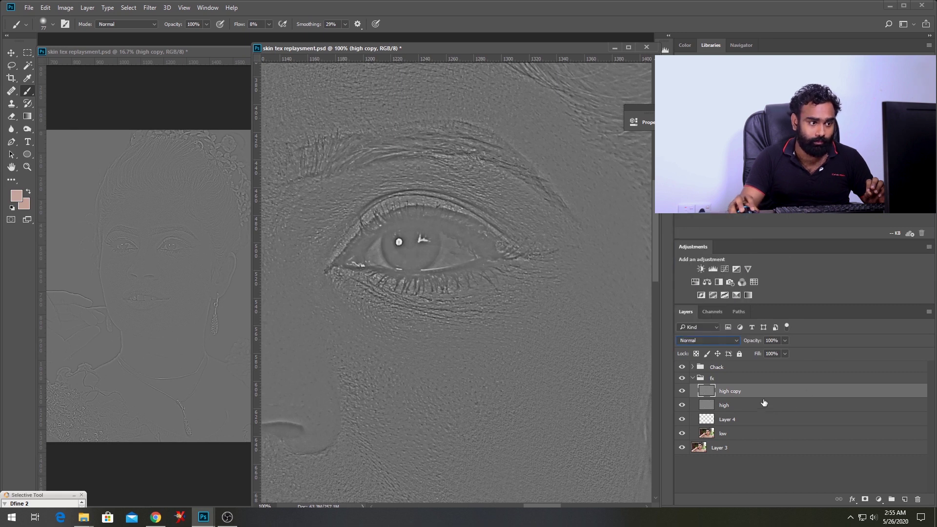
{"action": "key", "text": "alt"}
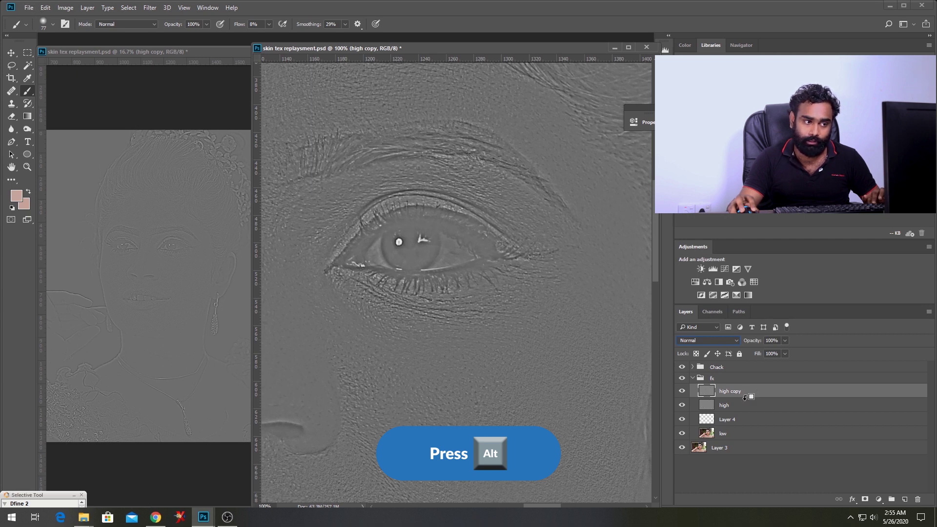
{"action": "left_click", "coordinate": [746, 398], "text": "alt"}
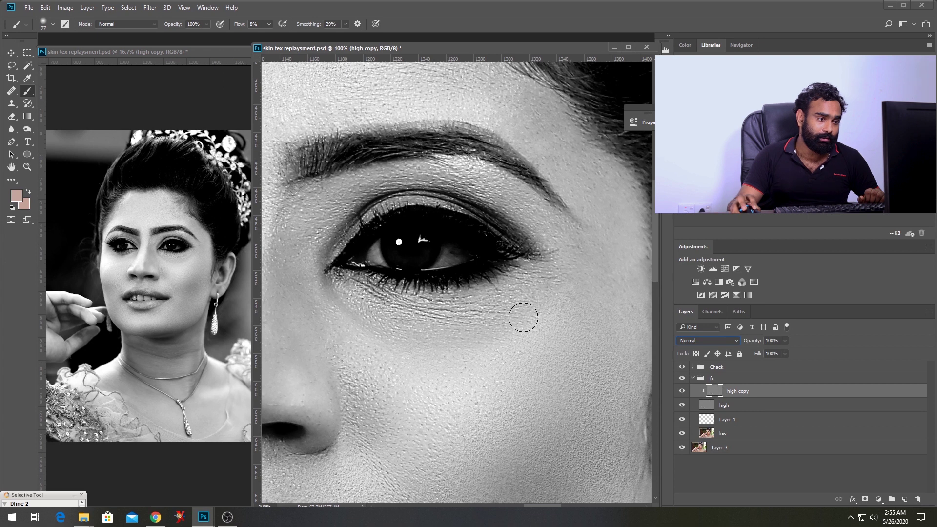
Step: Choose the Healing Brush from the healing tools flyout
{"action": "left_click", "coordinate": [11, 93]}
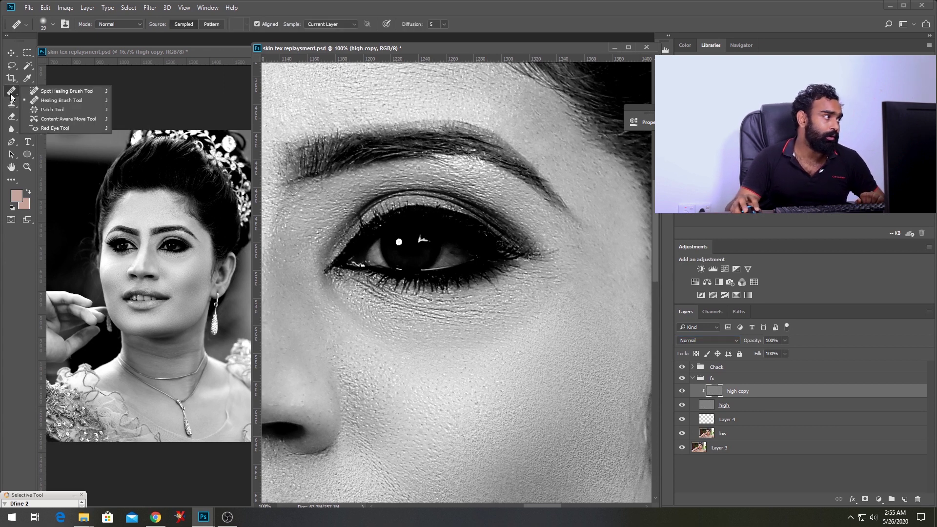
{"action": "left_click", "coordinate": [7, 111]}
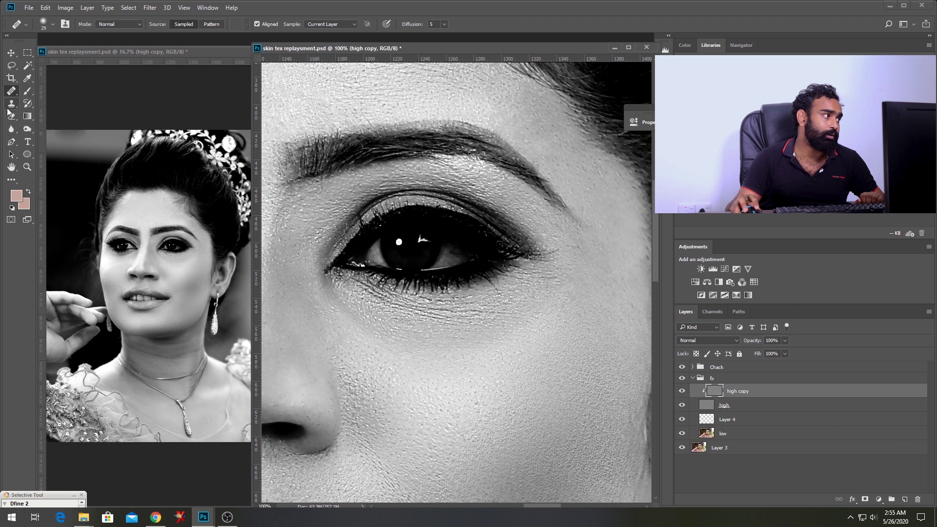
{"action": "left_click", "coordinate": [11, 109]}
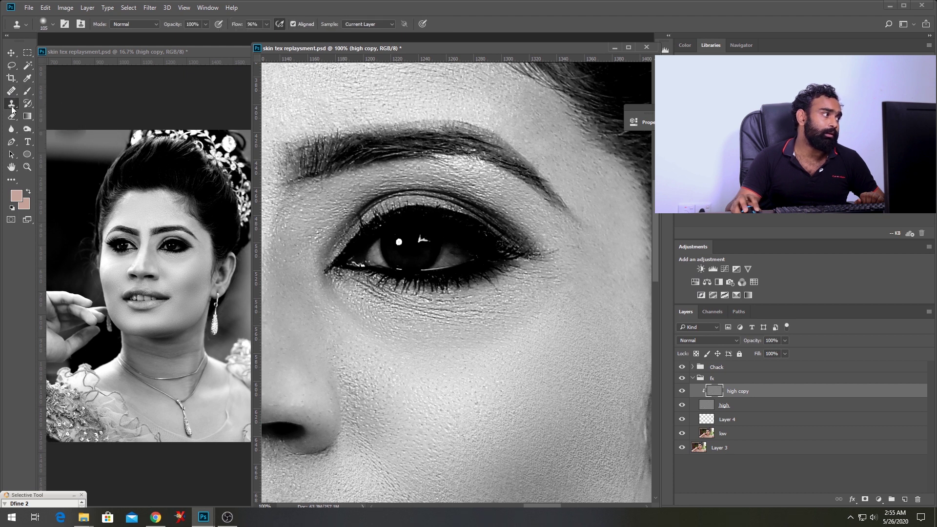
{"action": "left_click", "coordinate": [13, 109]}
{"action": "left_click", "coordinate": [6, 112]}
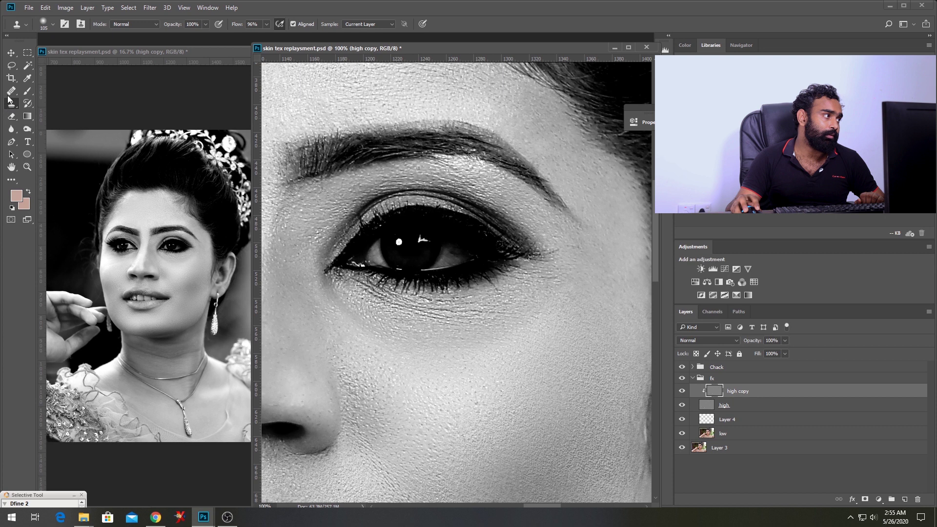
{"action": "left_click", "coordinate": [11, 91]}
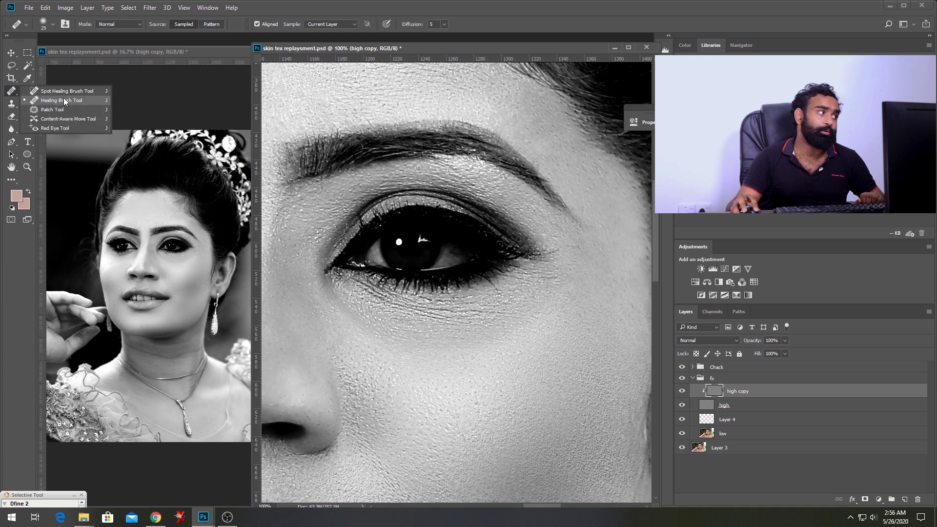
{"action": "left_click", "coordinate": [61, 100]}
Step: Zoom in near the eye and shrink the healing brush tip for detail work
{"action": "scroll", "coordinate": [490, 377], "scroll_direction": "up", "scroll_amount": 2}
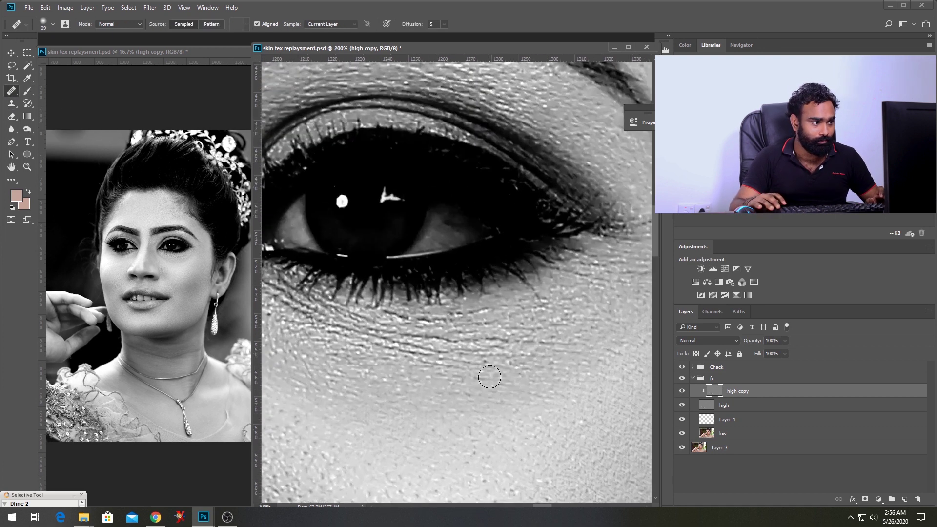
{"action": "scroll", "coordinate": [490, 378], "scroll_direction": "down", "scroll_amount": 3}
{"action": "scroll", "coordinate": [498, 366], "scroll_direction": "up", "scroll_amount": 1}
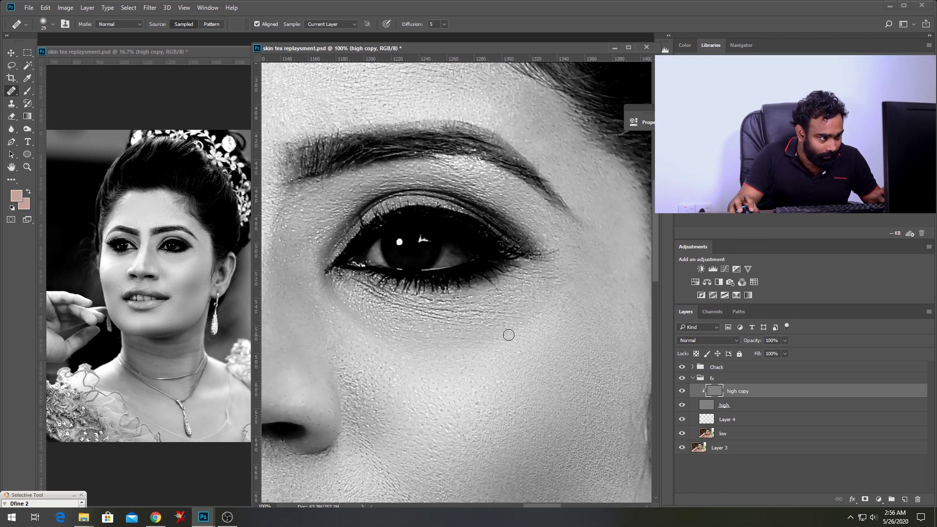
{"action": "scroll", "coordinate": [528, 324], "scroll_direction": "up", "scroll_amount": 1}
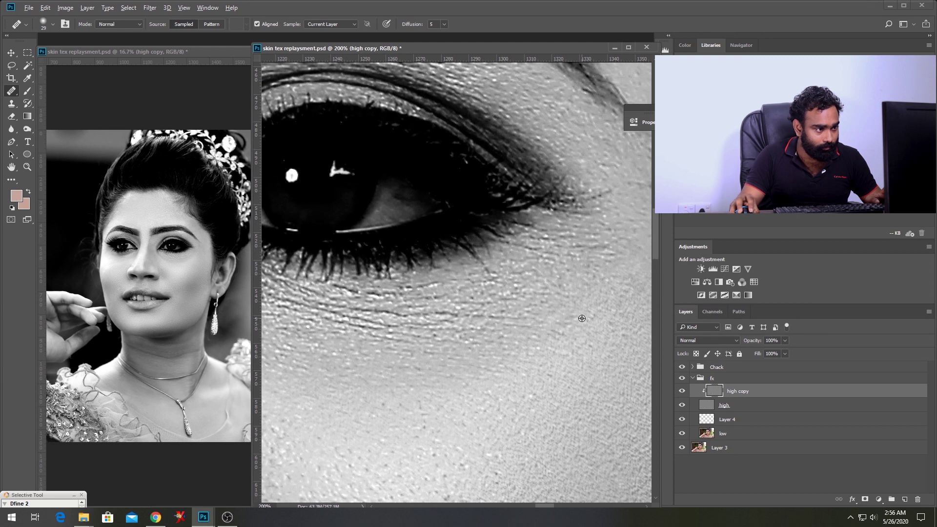
{"action": "right_click", "coordinate": [585, 326], "text": "alt"}
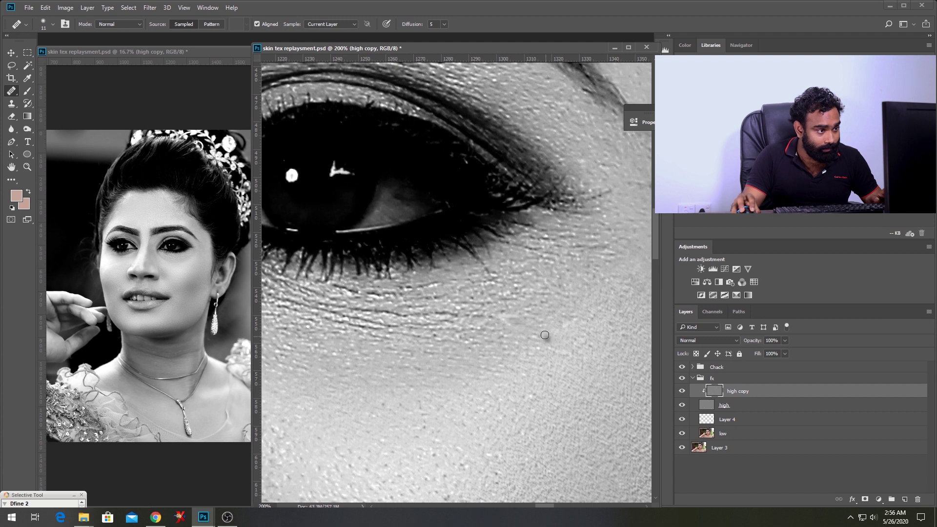
Step: Switch to the Clone Stamp with a 29 px brush
{"action": "left_click_drag", "start_coordinate": [372, 339], "coordinate": [434, 341]}
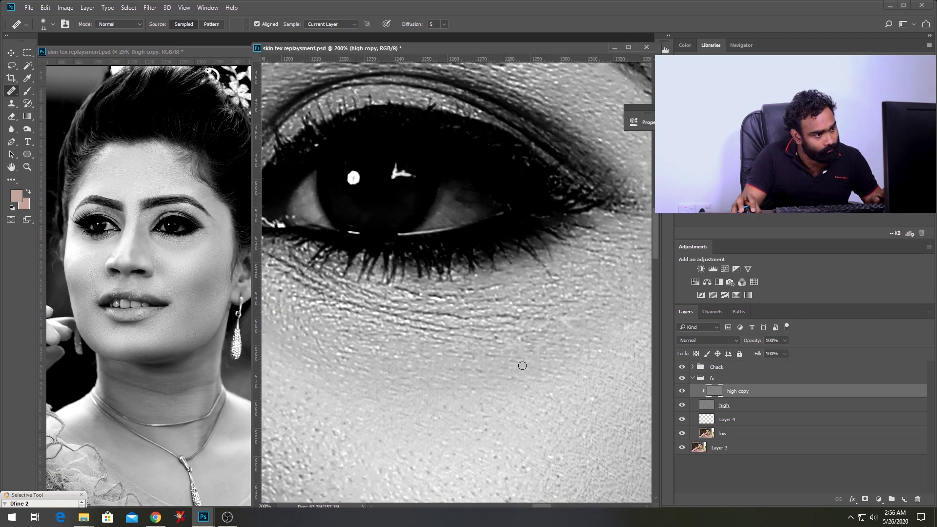
{"action": "key", "text": "s"}
{"action": "left_click_drag", "start_coordinate": [545, 344], "coordinate": [490, 344]}
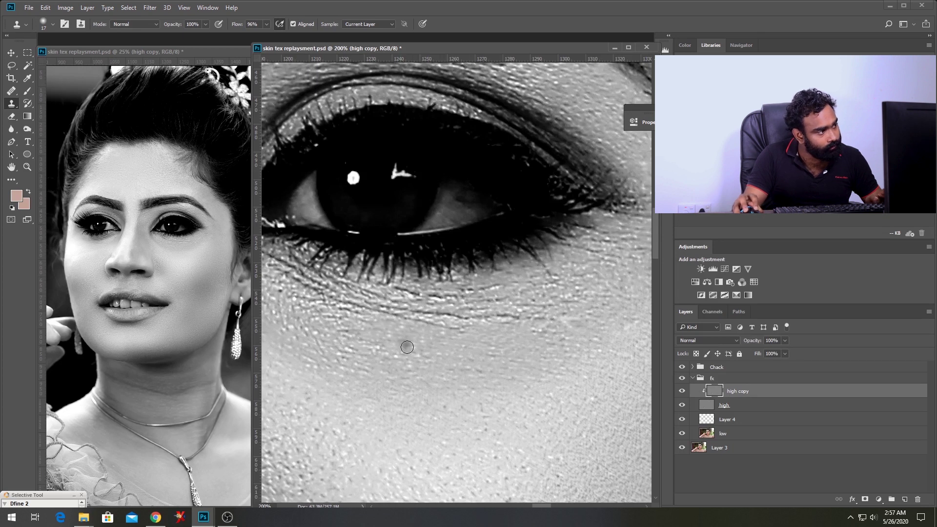
Step: Clone clean skin over the under-eye wrinkle lines, then zoom back out
{"action": "left_click_drag", "start_coordinate": [367, 332], "coordinate": [408, 353]}
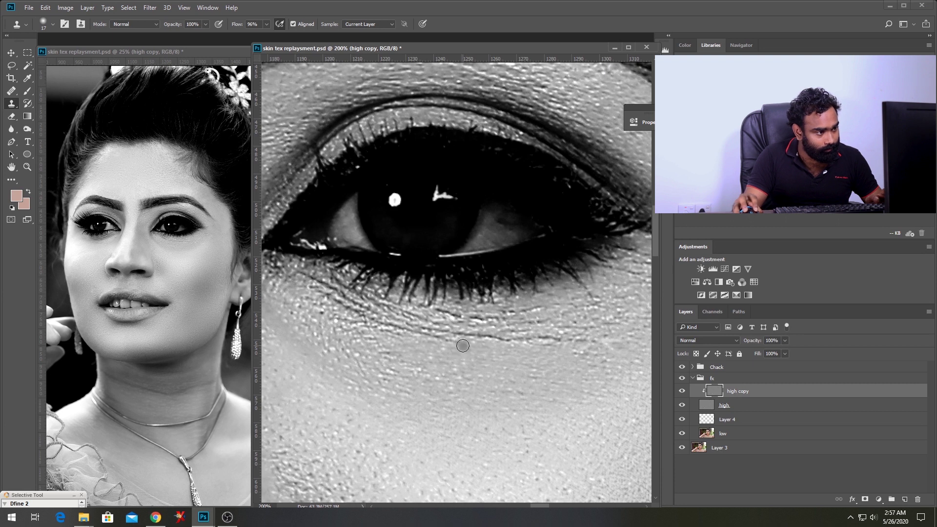
{"action": "left_click_drag", "start_coordinate": [426, 344], "coordinate": [412, 335]}
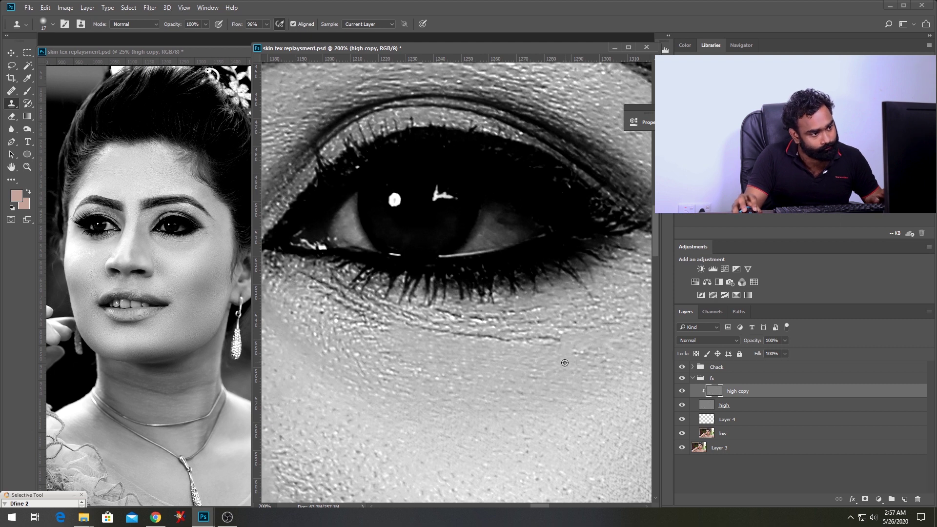
{"action": "mouse_move", "coordinate": [563, 345]}
{"action": "left_mouse_down"}
{"action": "mouse_move", "coordinate": [513, 339]}
{"action": "mouse_move", "coordinate": [525, 333]}
{"action": "mouse_move", "coordinate": [494, 342]}
{"action": "left_mouse_up"}
{"action": "left_click", "coordinate": [515, 363], "text": "alt"}
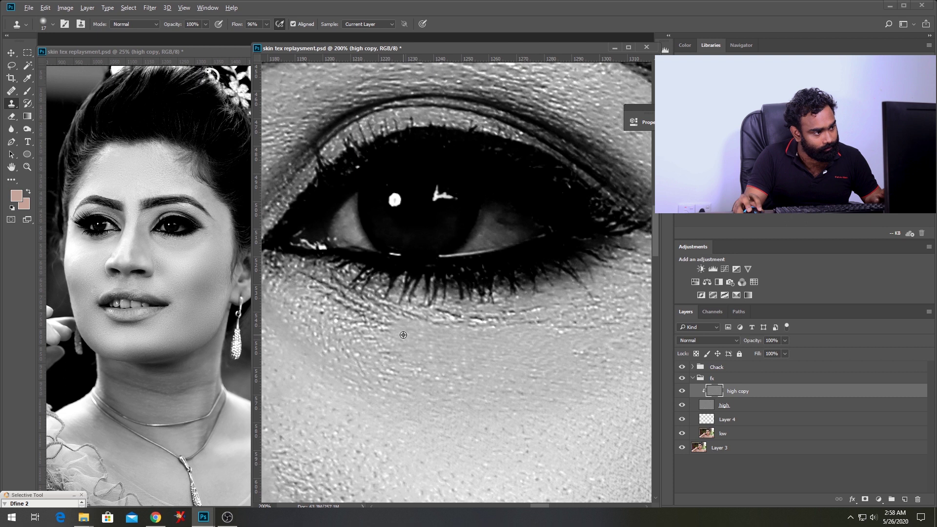
{"action": "scroll", "coordinate": [528, 326], "scroll_direction": "right", "scroll_amount": 2}
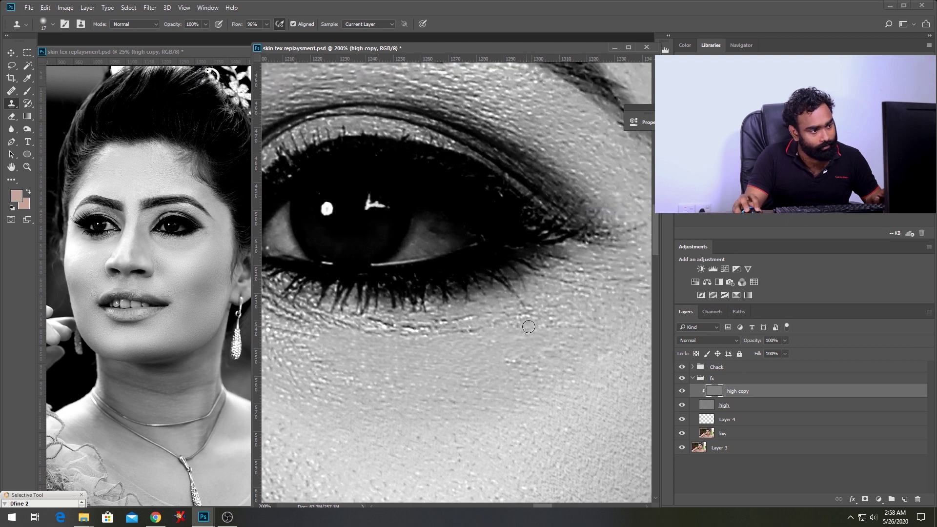
{"action": "left_click_drag", "start_coordinate": [436, 357], "coordinate": [507, 399]}
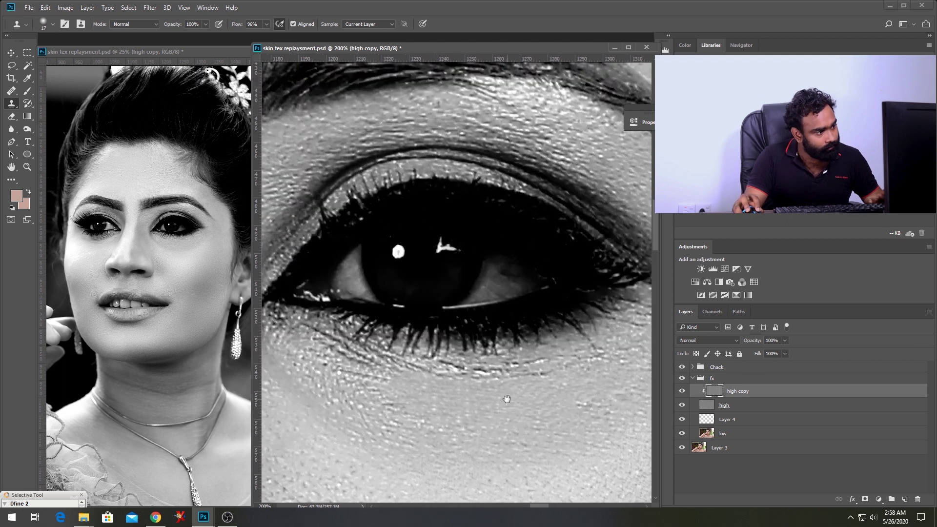
{"action": "scroll", "coordinate": [498, 460], "scroll_direction": "right", "scroll_amount": 2}
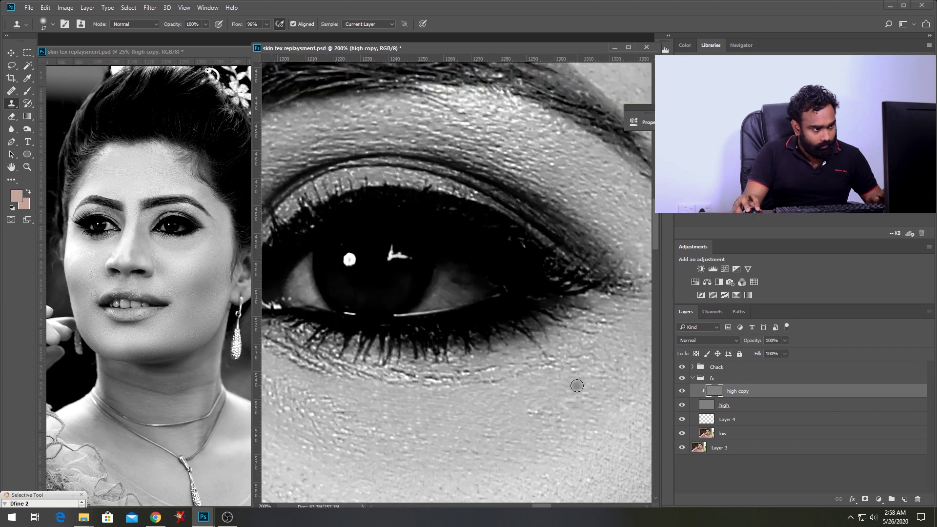
{"action": "scroll", "coordinate": [577, 386], "scroll_direction": "right", "scroll_amount": 1}
{"action": "key", "text": "ctrl+minus"}
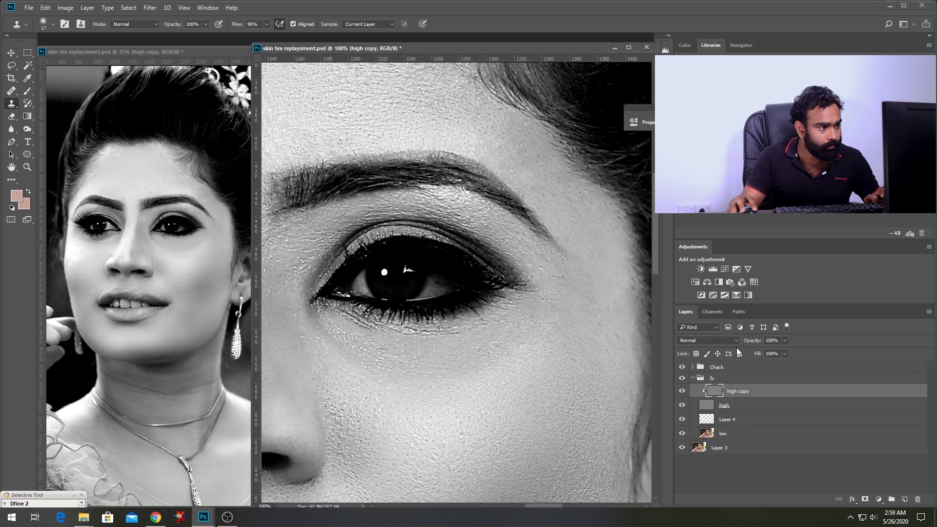
Step: Toggle high copy and hide the Chack group to compare the retouch in full colour
{"action": "left_click", "coordinate": [682, 391]}
{"action": "left_click", "coordinate": [682, 392]}
{"action": "left_click", "coordinate": [682, 391]}
{"action": "left_click", "coordinate": [682, 391]}
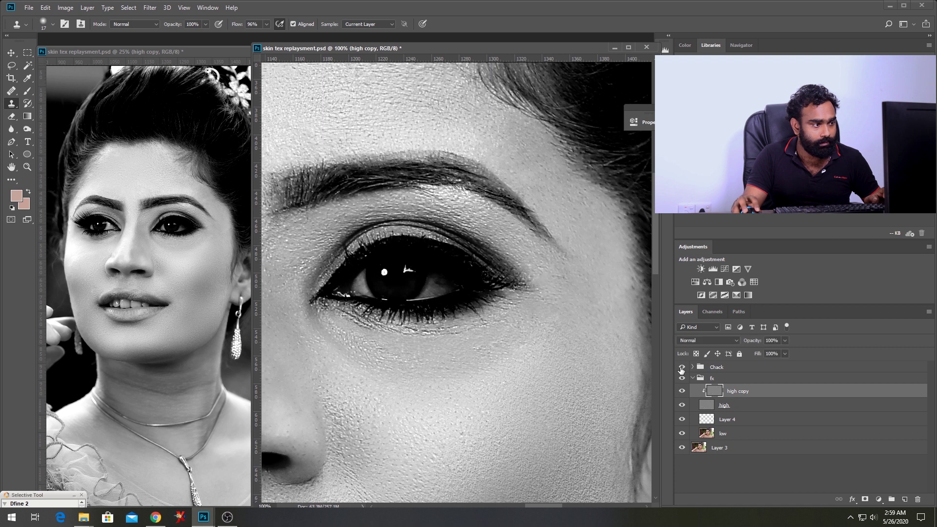
{"action": "left_click", "coordinate": [682, 368]}
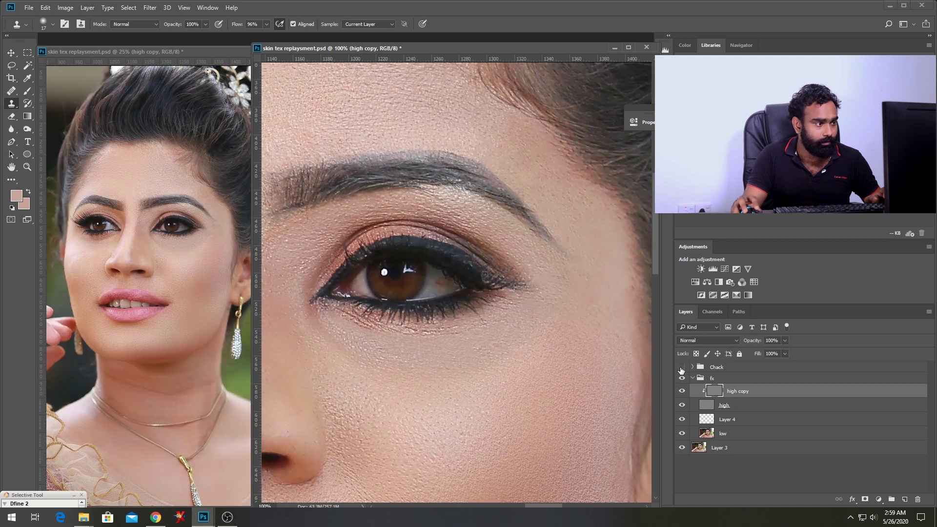
{"action": "left_click", "coordinate": [682, 395]}
{"action": "left_click", "coordinate": [682, 394]}
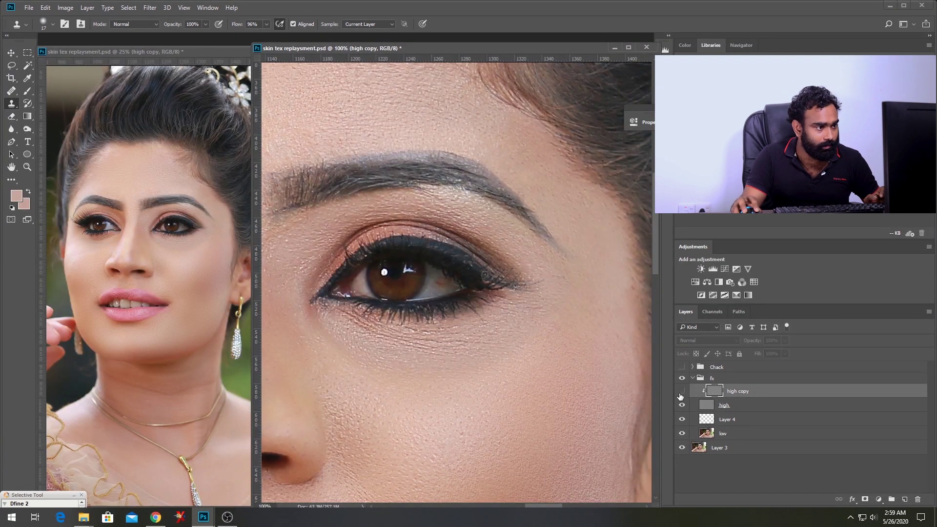
{"action": "left_click", "coordinate": [680, 396]}
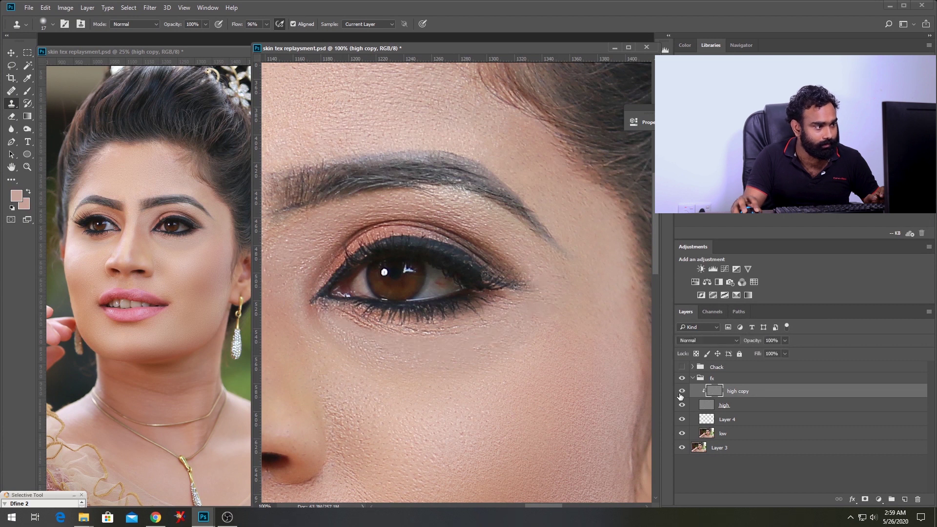
{"action": "left_click", "coordinate": [681, 393]}
{"action": "left_click", "coordinate": [682, 393]}
{"action": "left_click", "coordinate": [682, 393]}
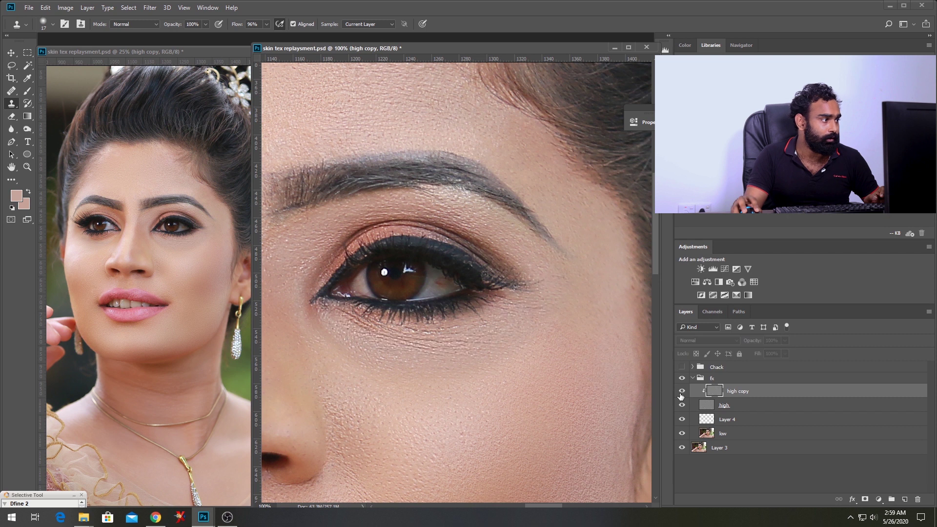
Step: Zoom out, collapse the fx group and lower its opacity to 0%
{"action": "key", "text": "ctrl+minus"}
{"action": "key", "text": "ctrl+minus"}
{"action": "key", "text": "ctrl+minus"}
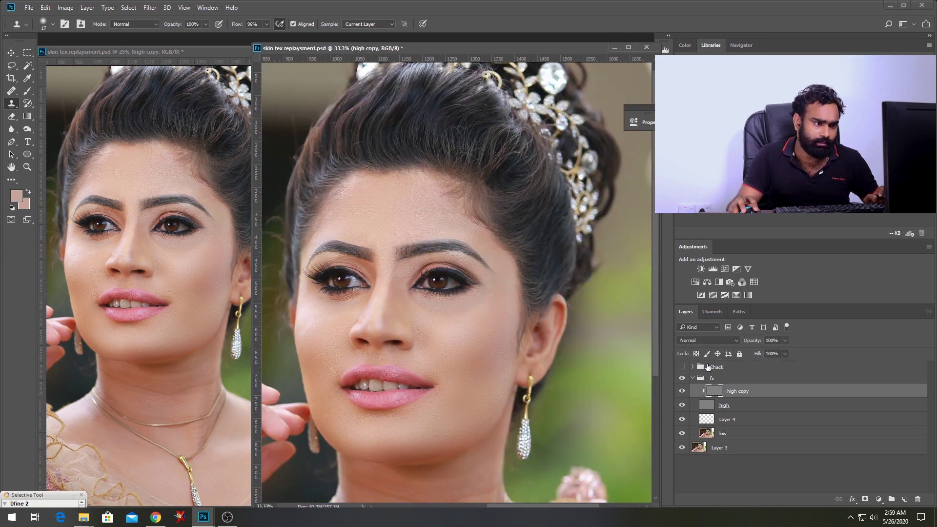
{"action": "left_click", "coordinate": [706, 368]}
{"action": "left_click", "coordinate": [717, 379]}
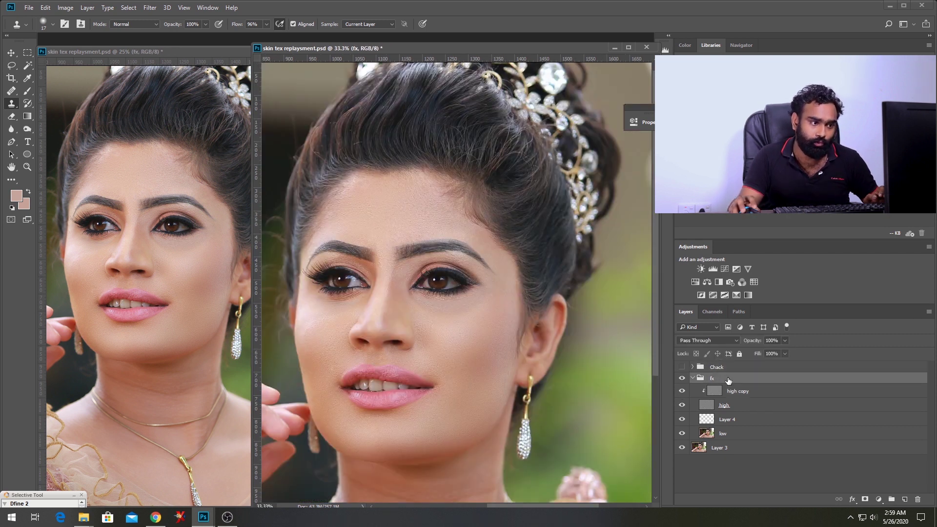
{"action": "left_click", "coordinate": [693, 379]}
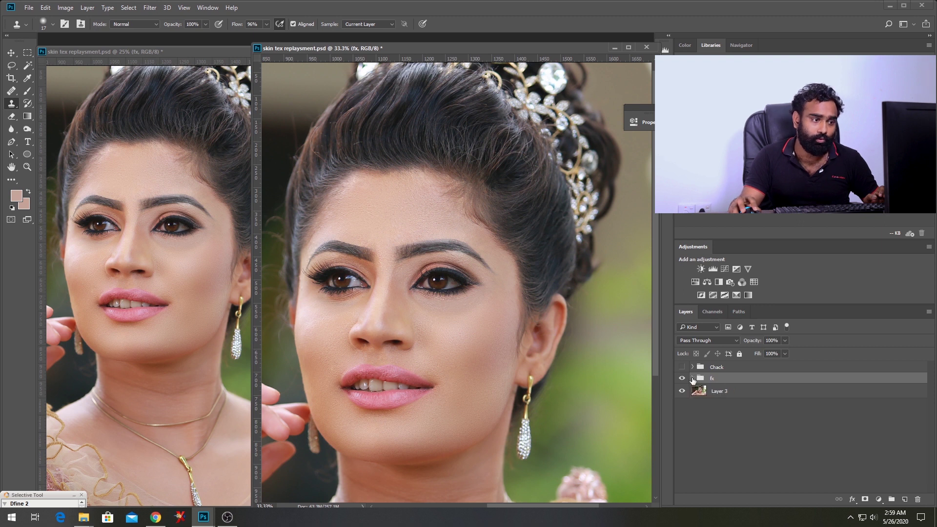
{"action": "left_click", "coordinate": [786, 341]}
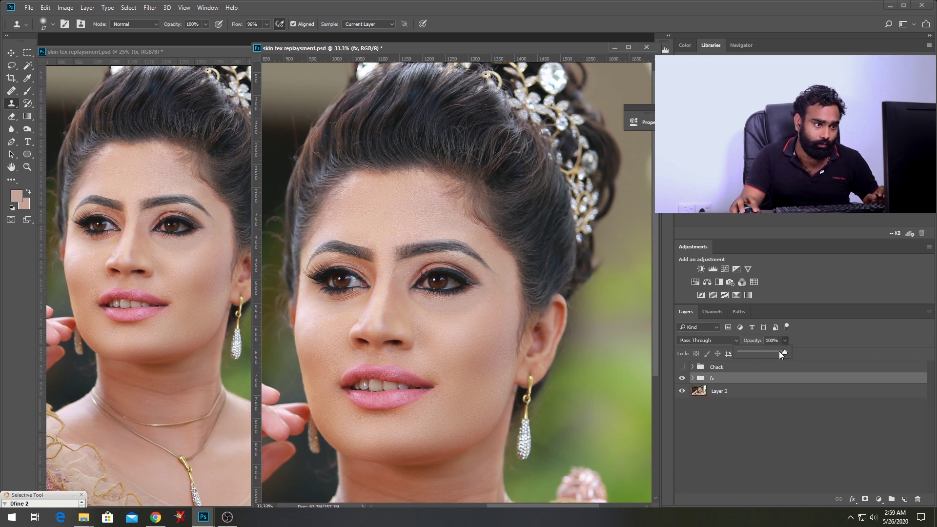
{"action": "left_click_drag", "start_coordinate": [743, 352], "coordinate": [702, 353]}
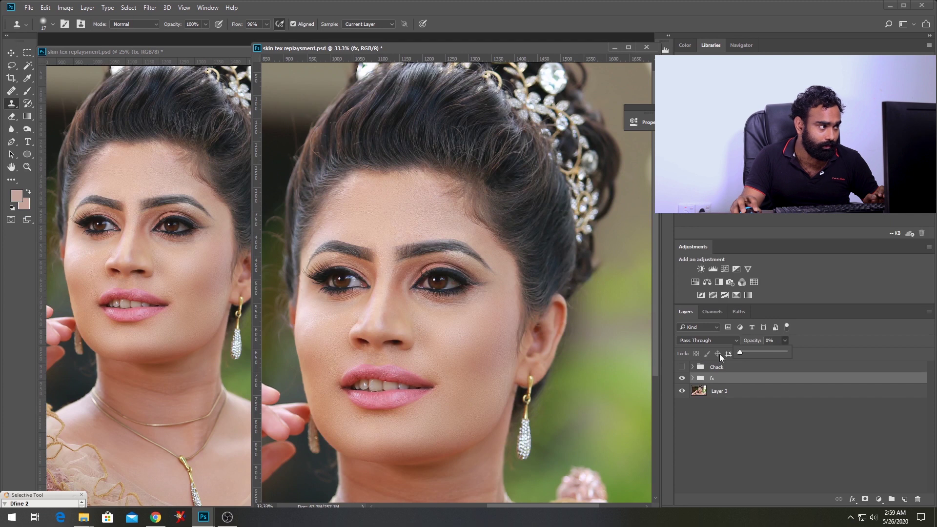